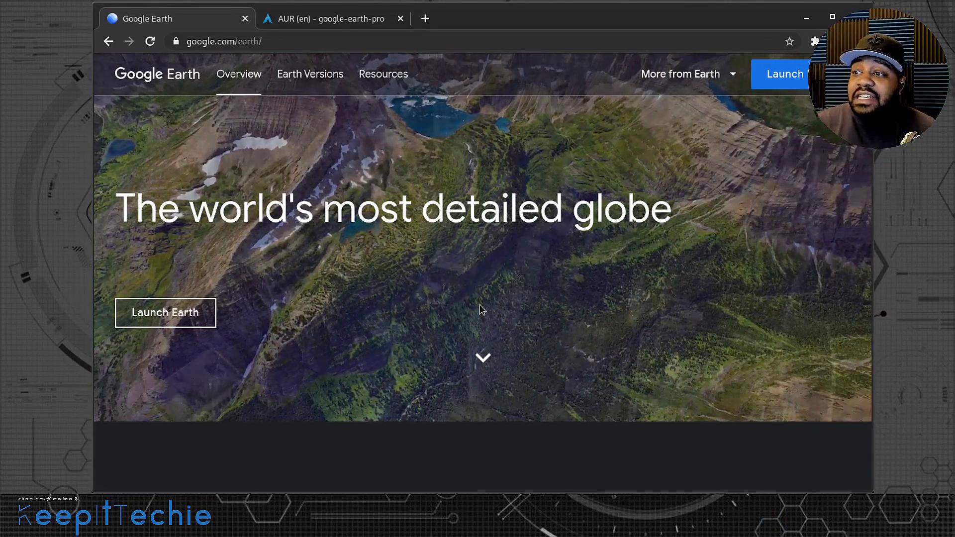
# - Look through the Google Earth overview page, including the "Share your story with the world" feature and the available platforms
pyautogui.scroll(-5, 481, 304)
pyautogui.scroll(-1, 330, 279)
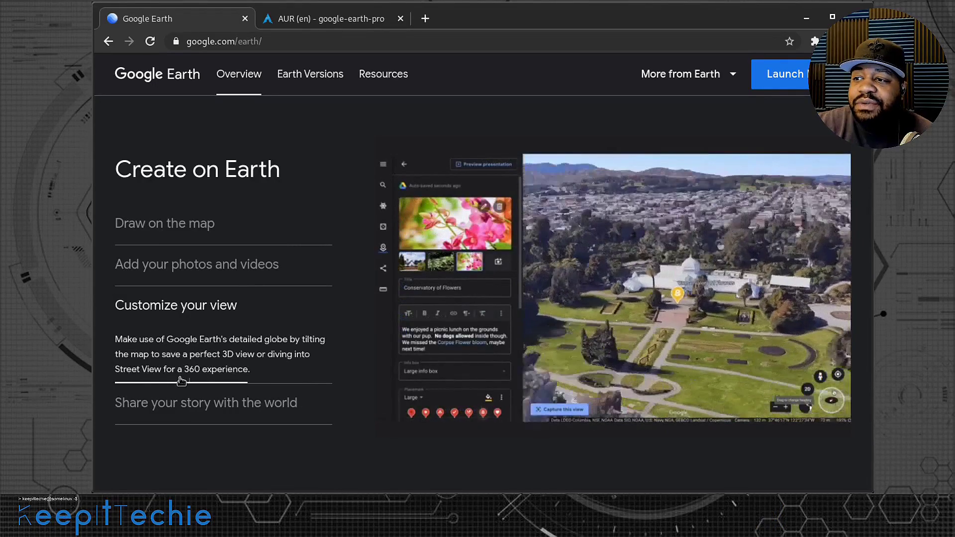
pyautogui.scroll(-2, 221, 332)
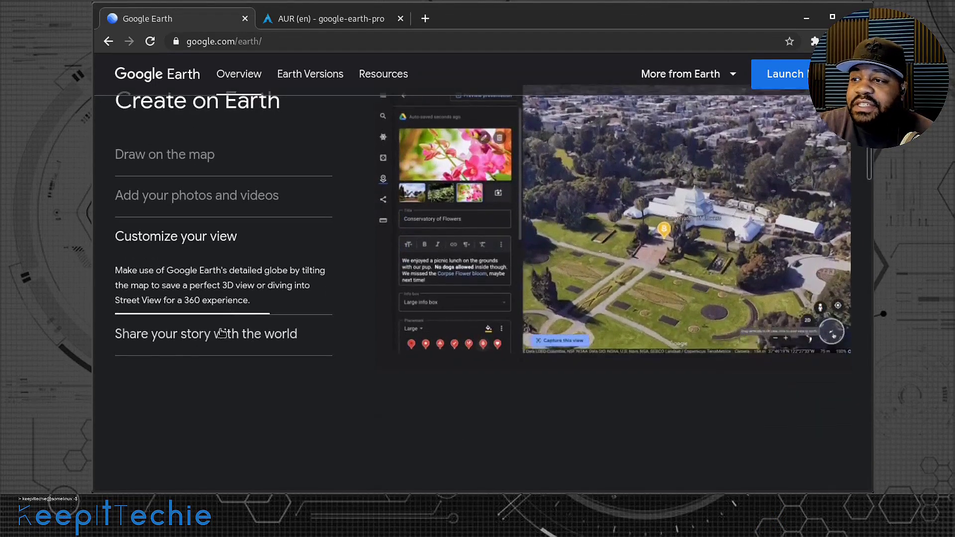
pyautogui.click(202, 342)
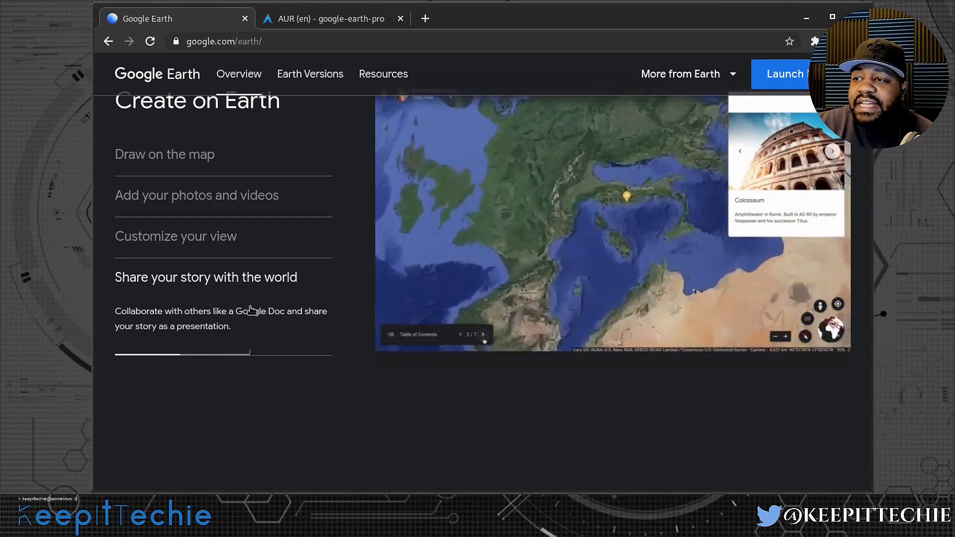
pyautogui.scroll(-5, 284, 400)
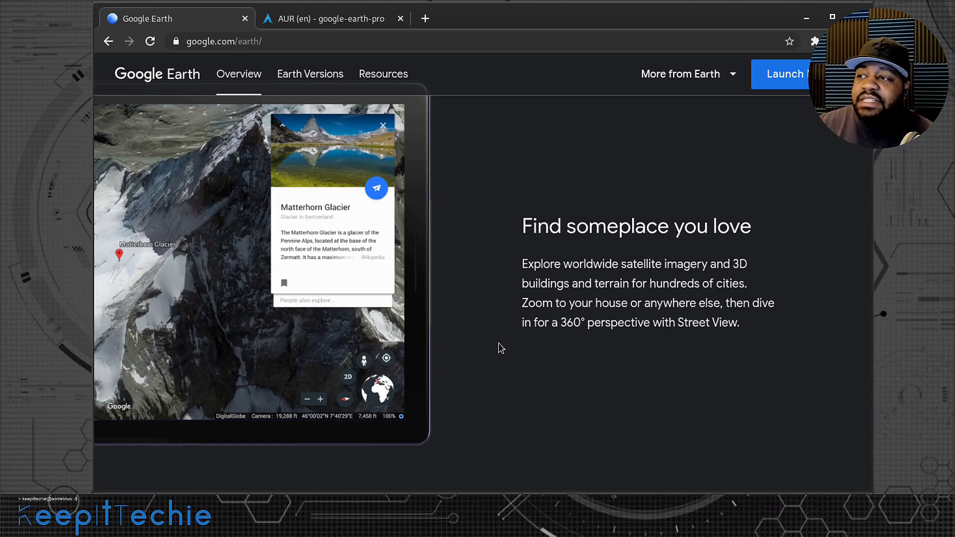
pyautogui.scroll(-10, 499, 342)
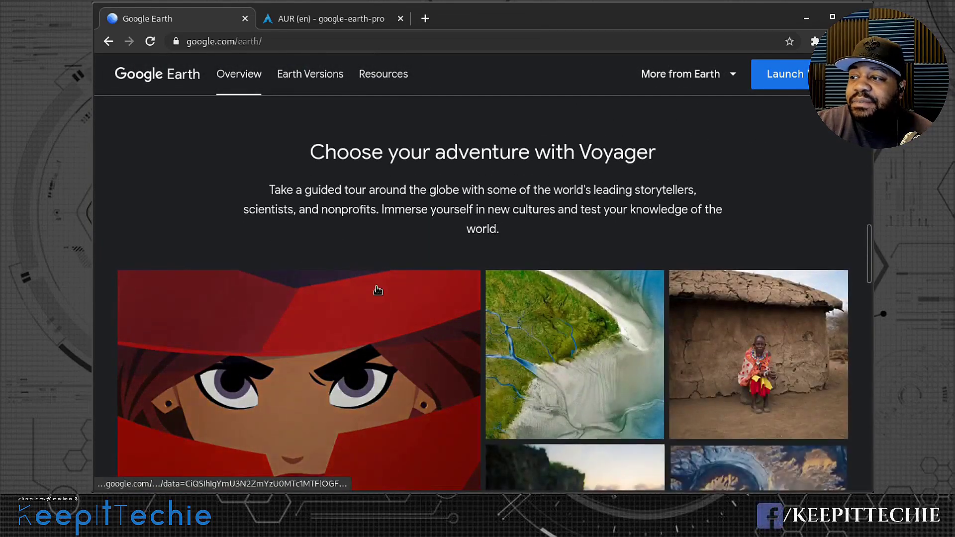
pyautogui.scroll(-9, 378, 288)
pyautogui.scroll(-6, 430, 282)
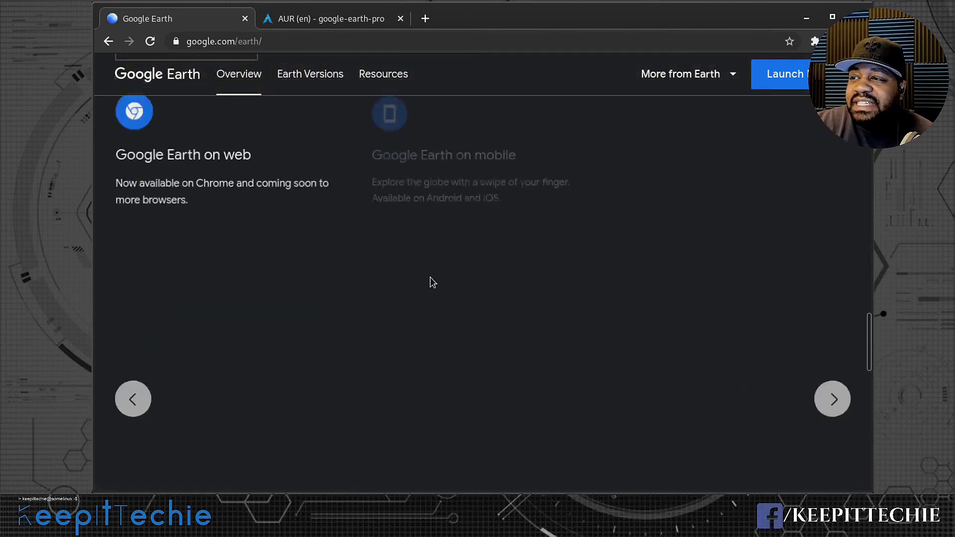
pyautogui.scroll(-7, 430, 278)
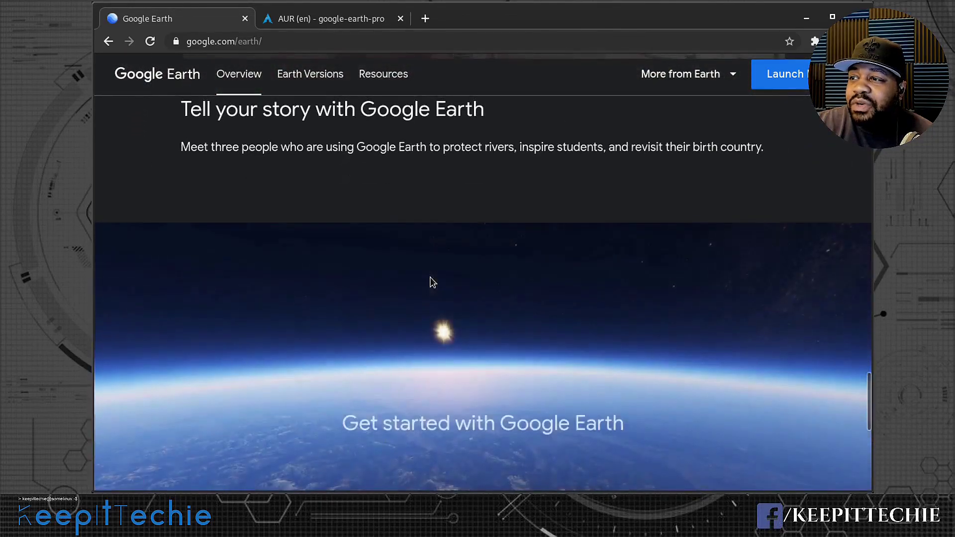
pyautogui.scroll(6, 430, 278)
pyautogui.scroll(-10, 430, 282)
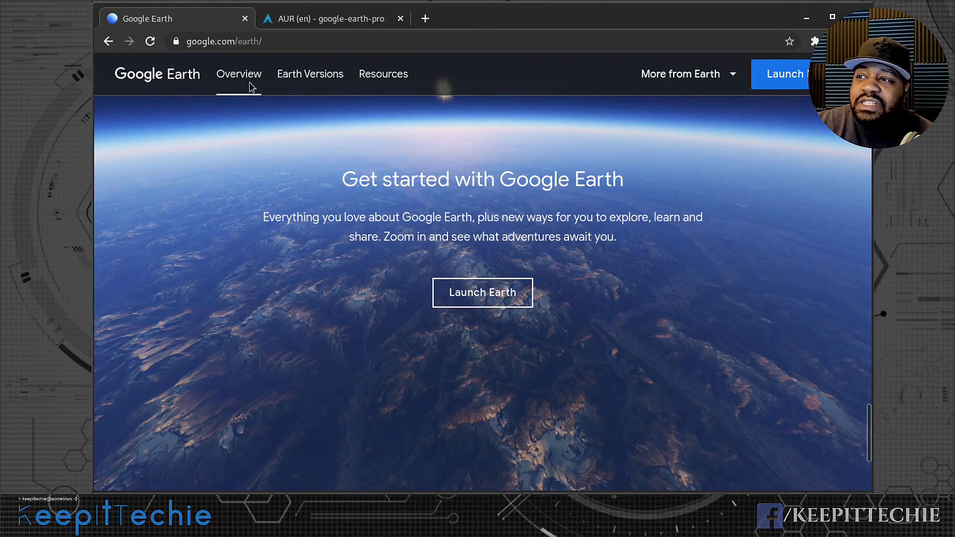
# - Open the Earth Versions page and review the web, mobile and Google Earth Pro on desktop sections
pyautogui.click(308, 75)
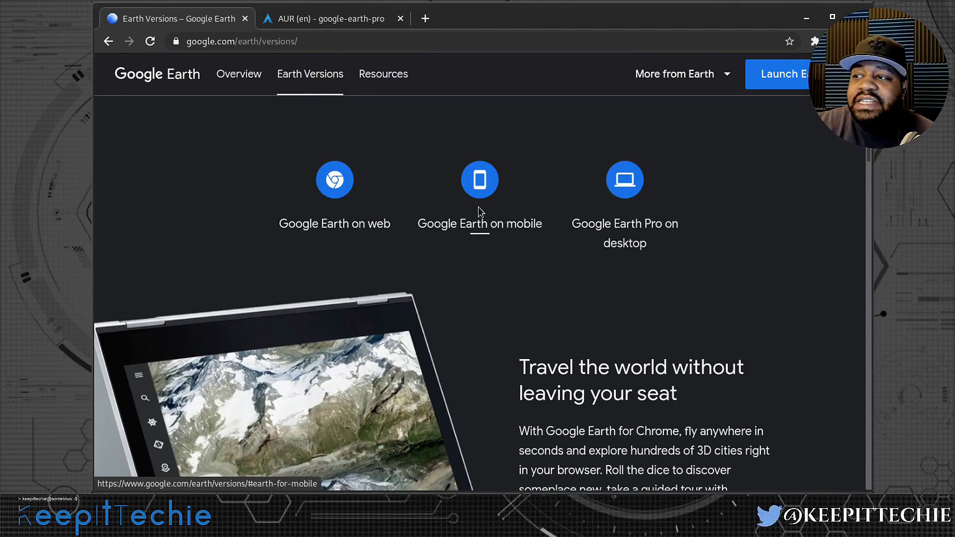
pyautogui.click(629, 233)
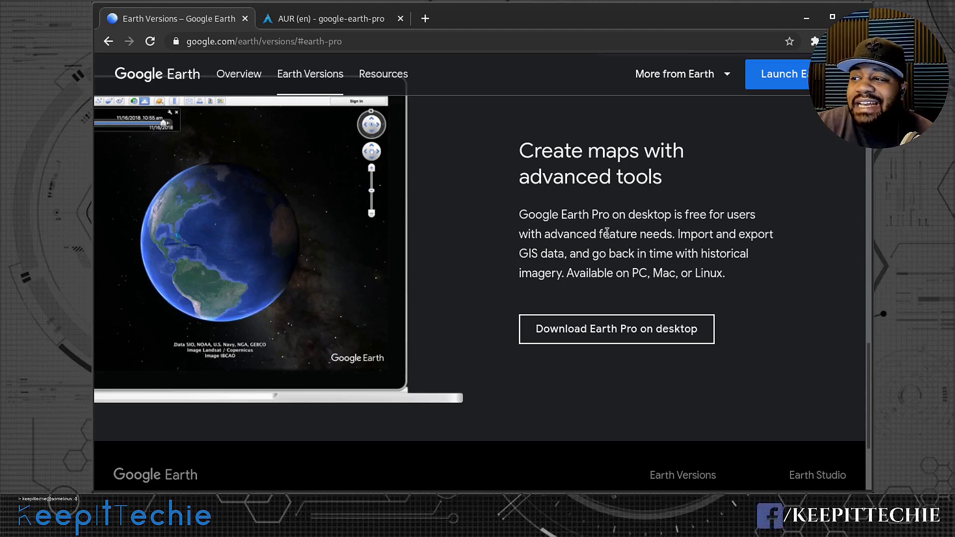
pyautogui.scroll(-3, 607, 233)
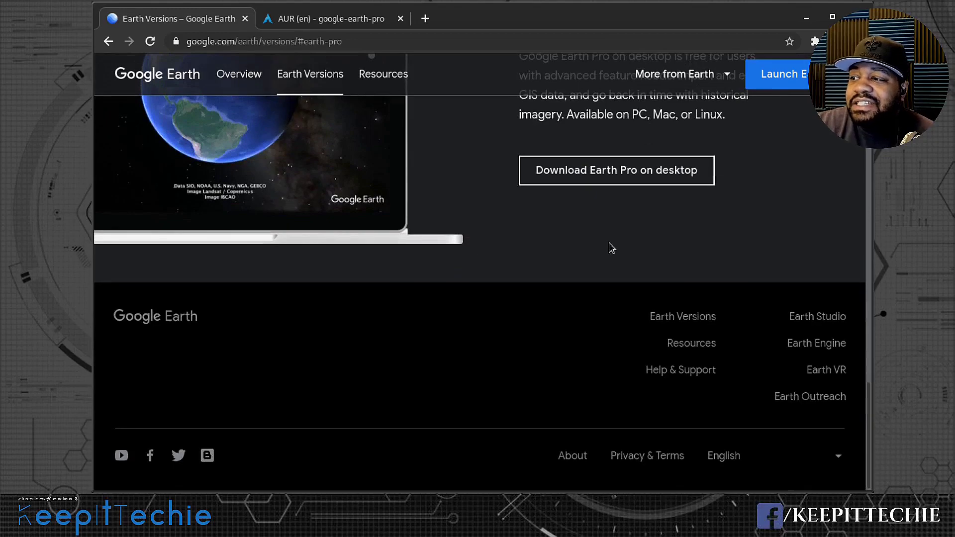
pyautogui.scroll(15, 587, 343)
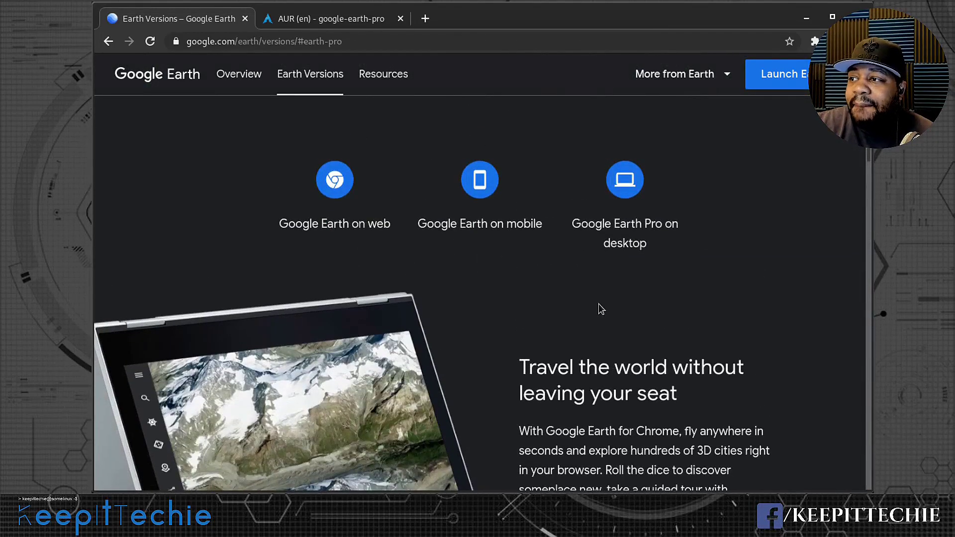
pyautogui.scroll(-5, 599, 304)
pyautogui.scroll(-10, 600, 299)
pyautogui.scroll(15, 600, 299)
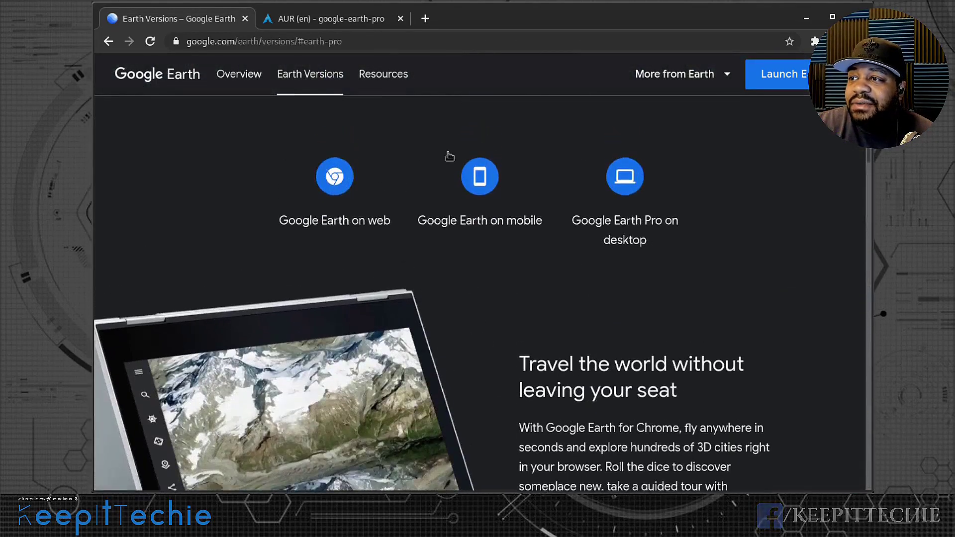
# - View the AUR page for google-earth-pro, and open the Earth Pro on desktop download from the Earth Versions page
pyautogui.click(336, 20)
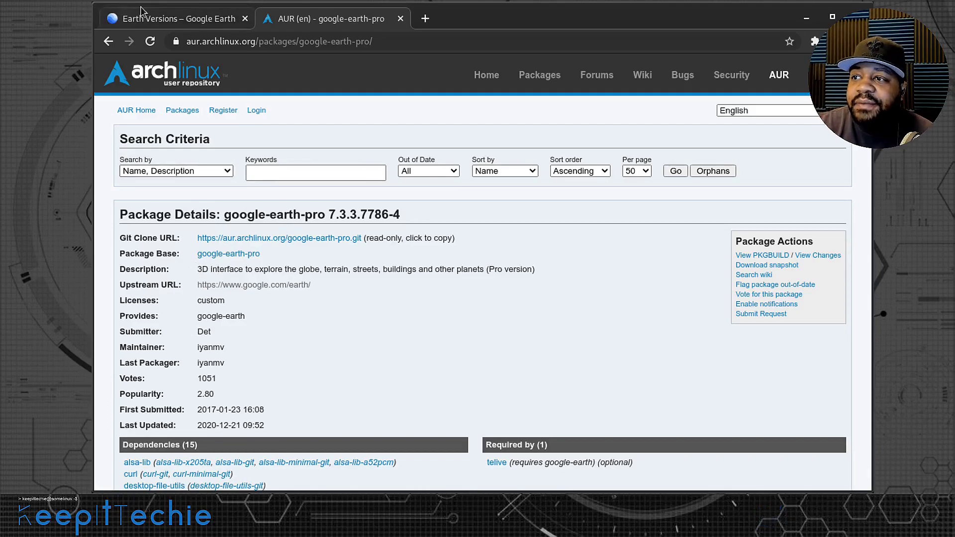
pyautogui.click(166, 16)
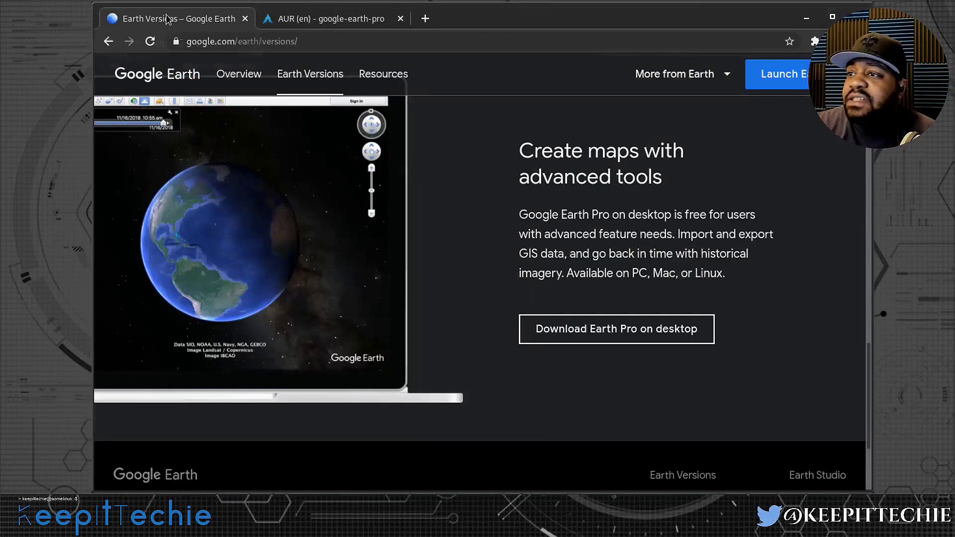
pyautogui.scroll(5, 579, 166)
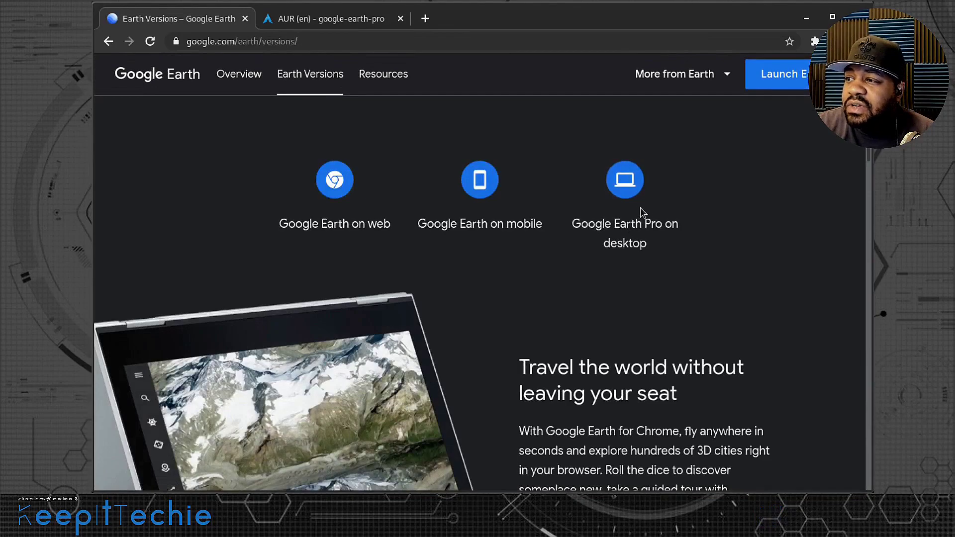
pyautogui.click(624, 229)
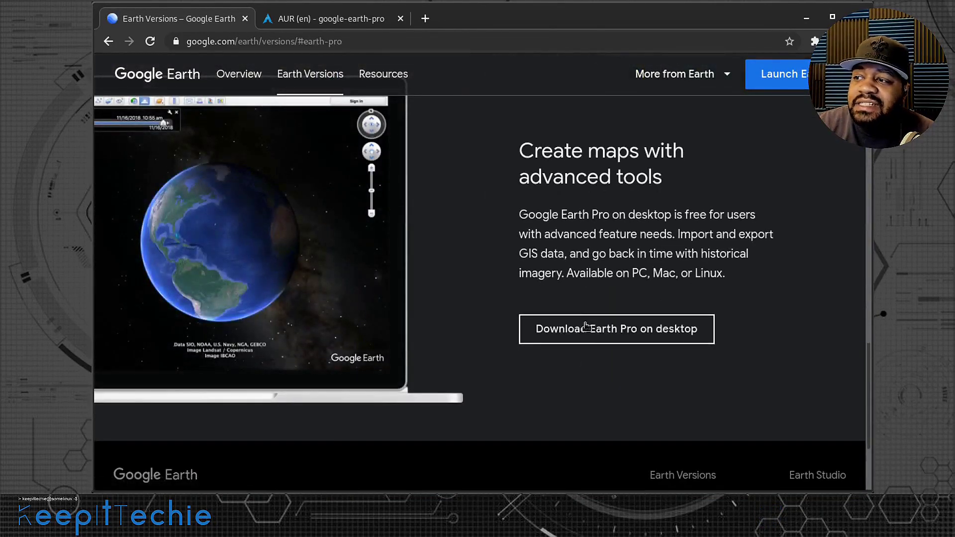
pyautogui.click(619, 329)
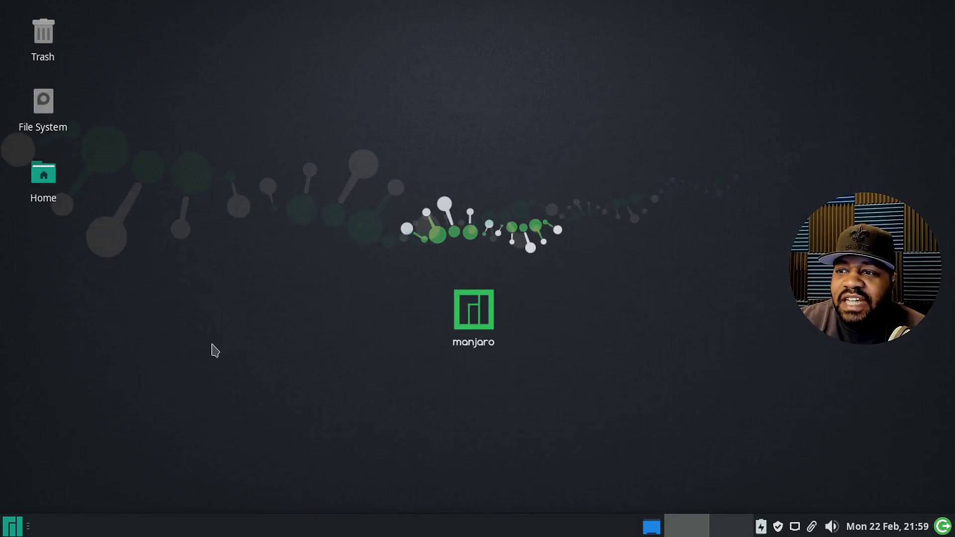
# - Open Terminal Emulator, enlarge its text by one zoom level and move its window toward the desktop's upper-left corner
pyautogui.click(13, 526)
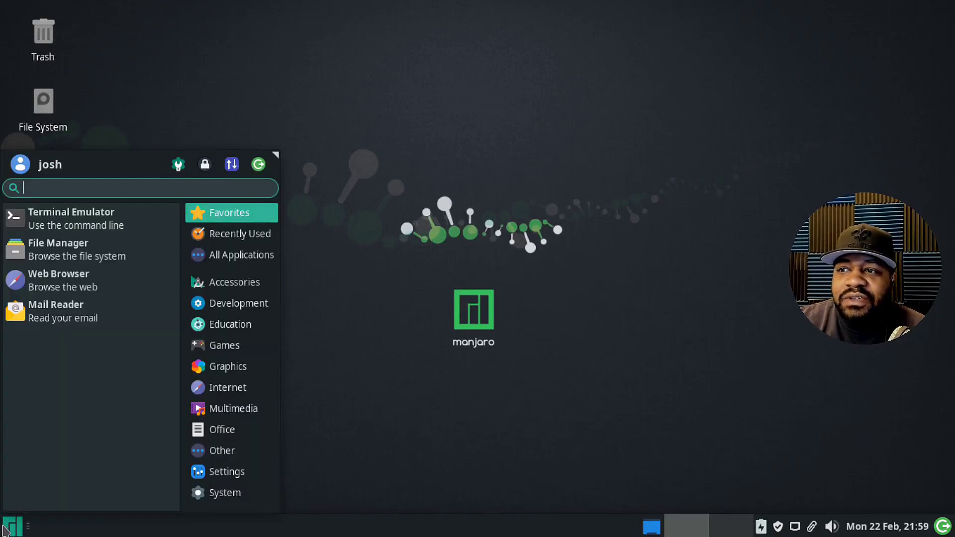
pyautogui.click(105, 224)
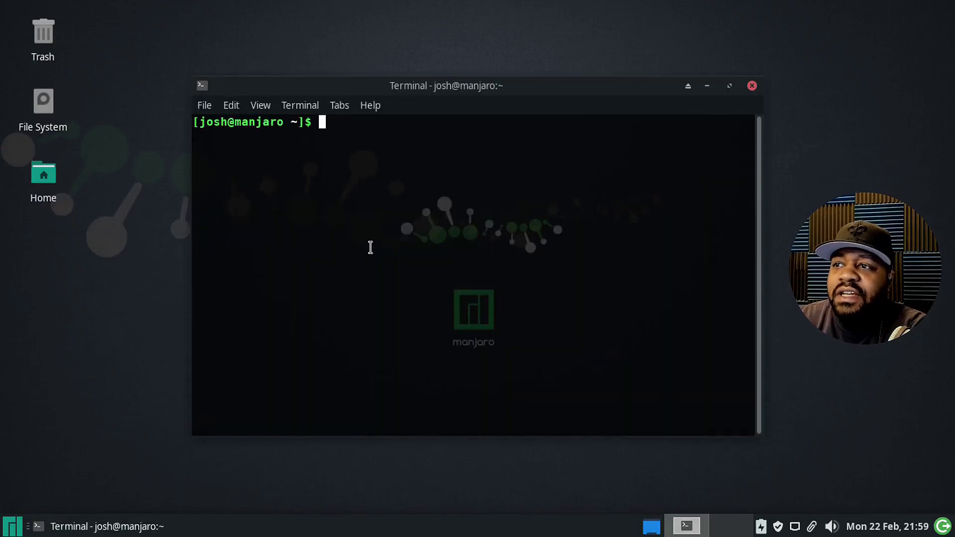
pyautogui.click(261, 106)
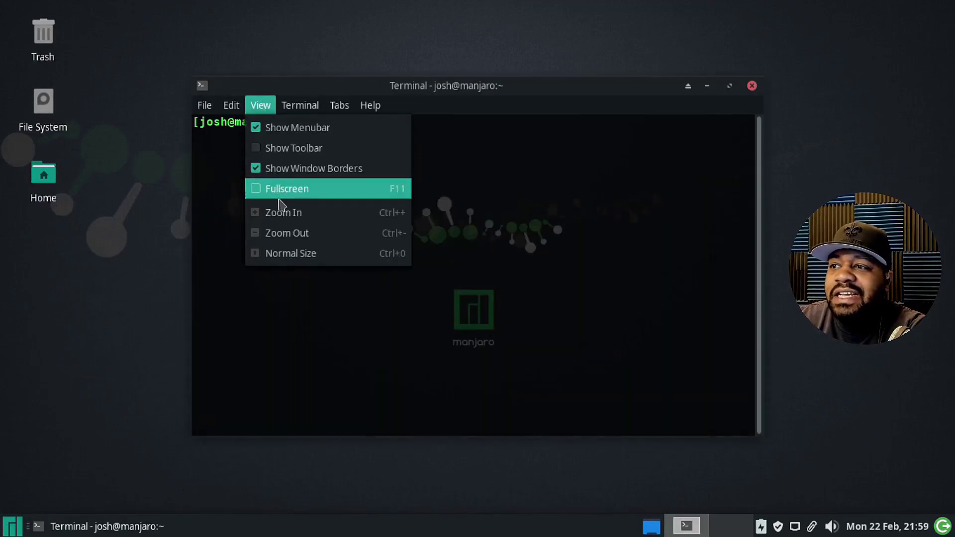
pyautogui.click(287, 214)
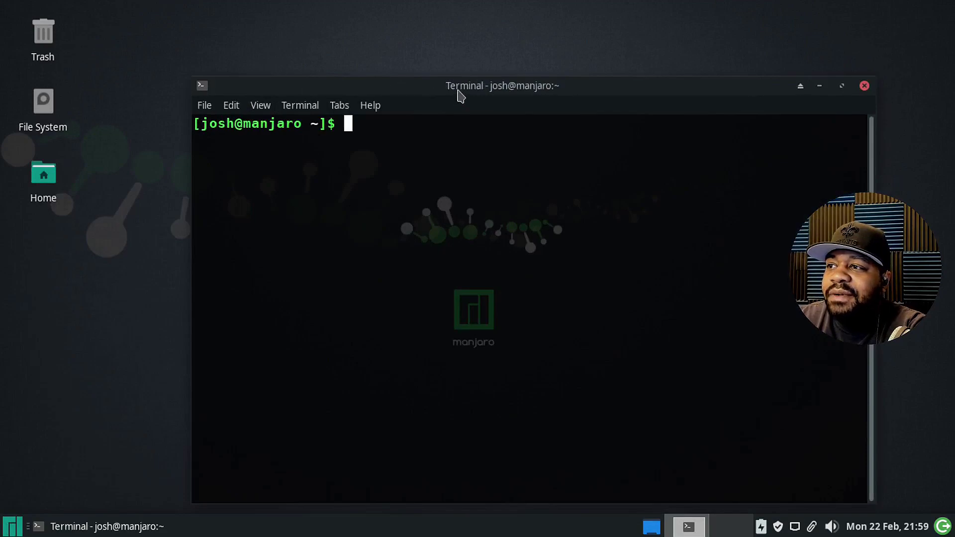
pyautogui.moveTo(463, 90); pyautogui.dragTo(350, 33)
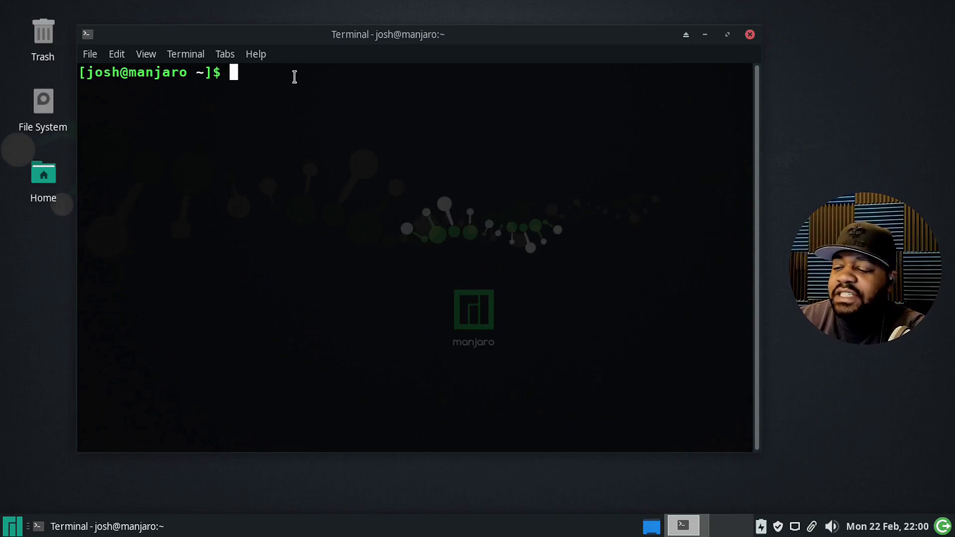
# - Run "yay -S google-earth-pro" to start installing Google Earth Pro from the AUR
pyautogui.write('yay')
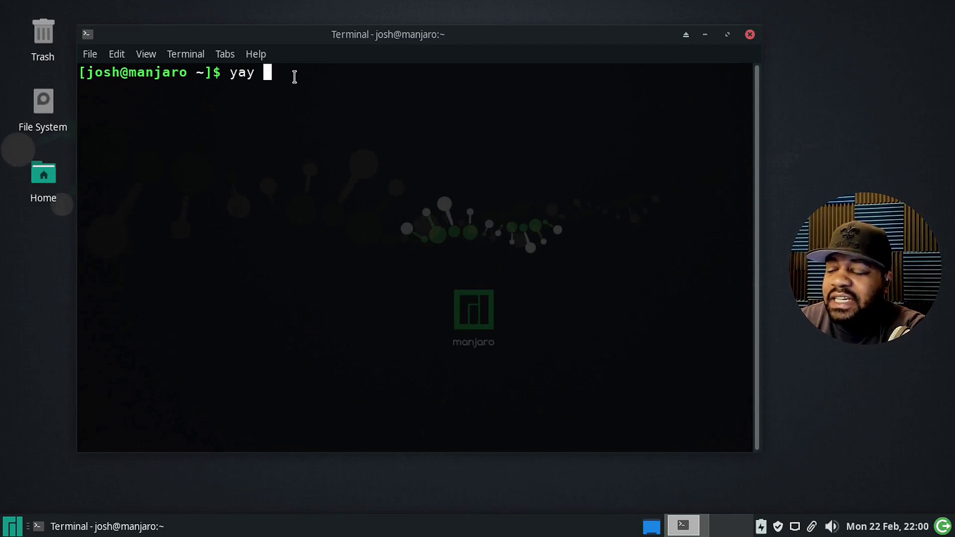
pyautogui.write('-S')
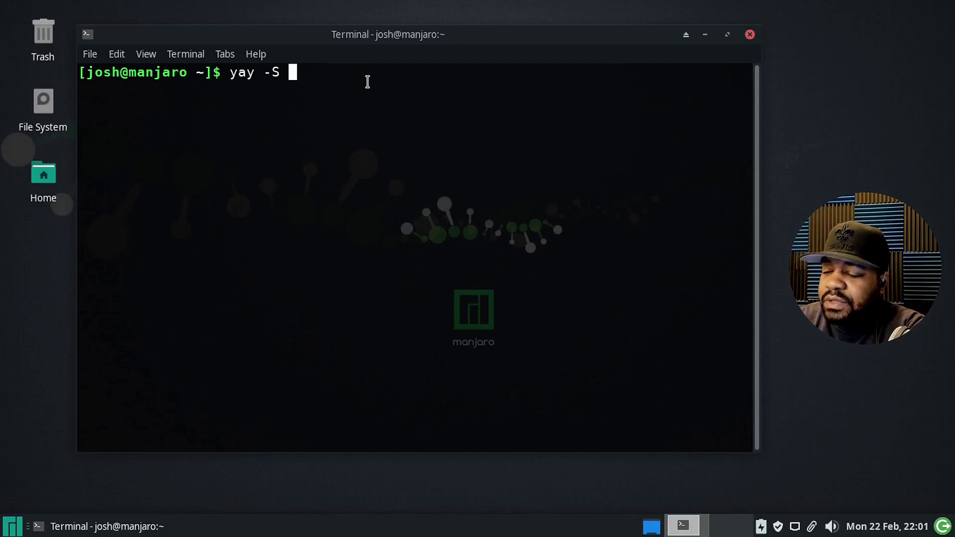
pyautogui.write('googl')
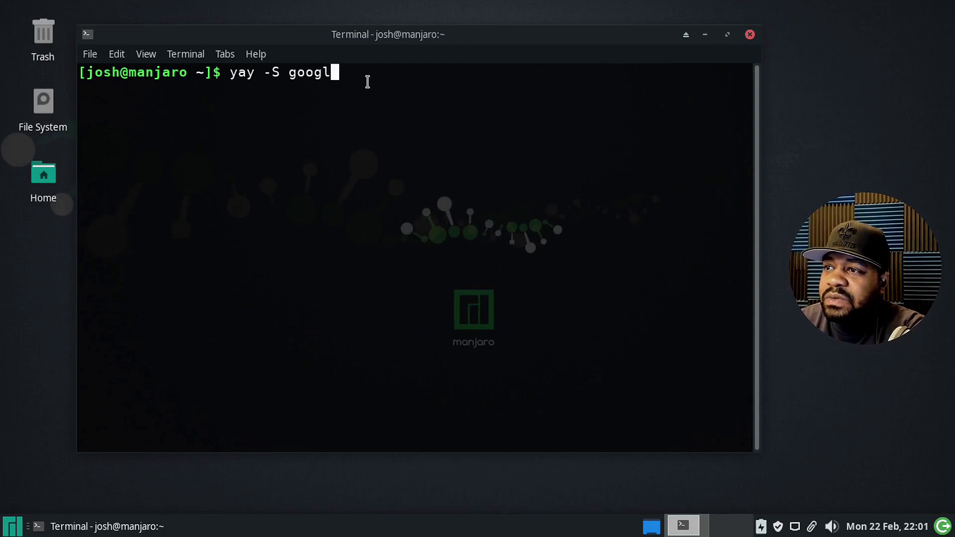
pyautogui.write('e-earth-')
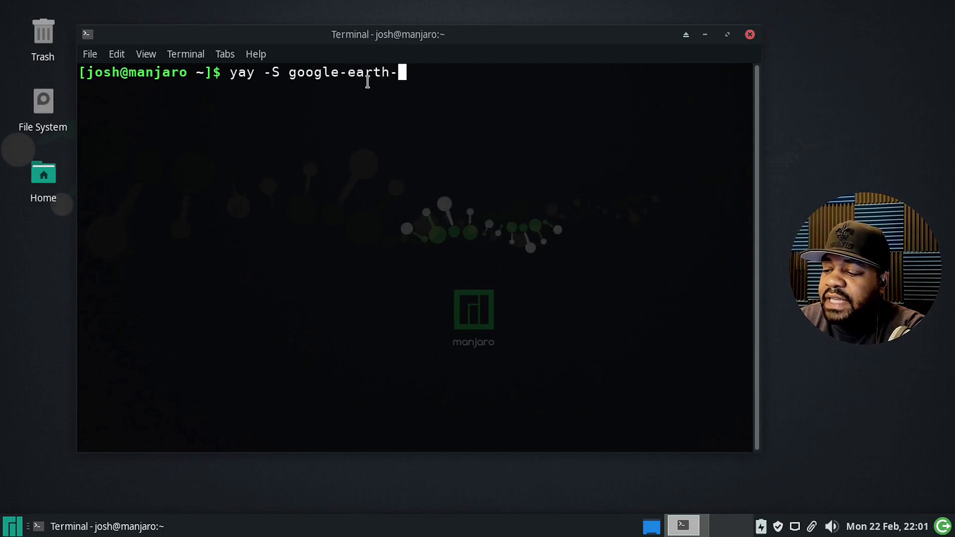
pyautogui.write('pro')
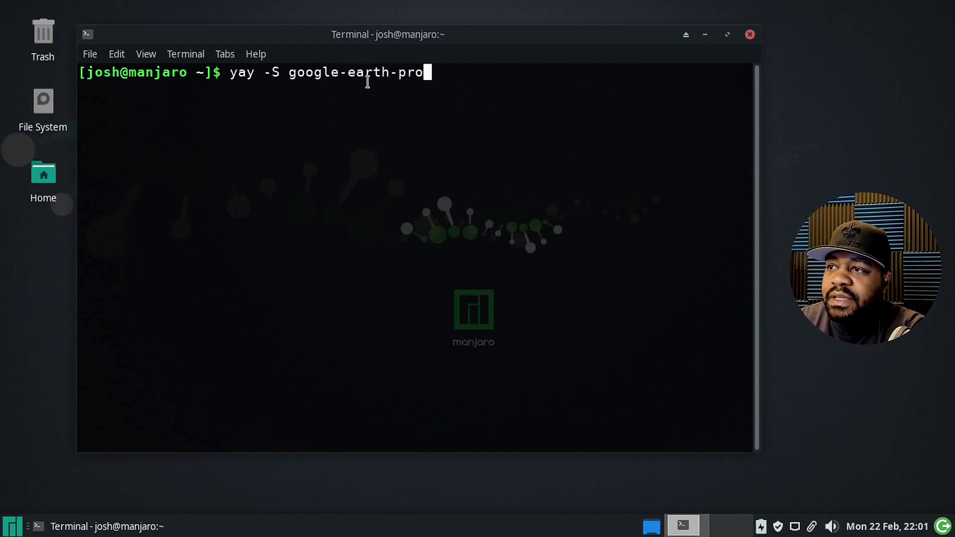
pyautogui.press('Return')
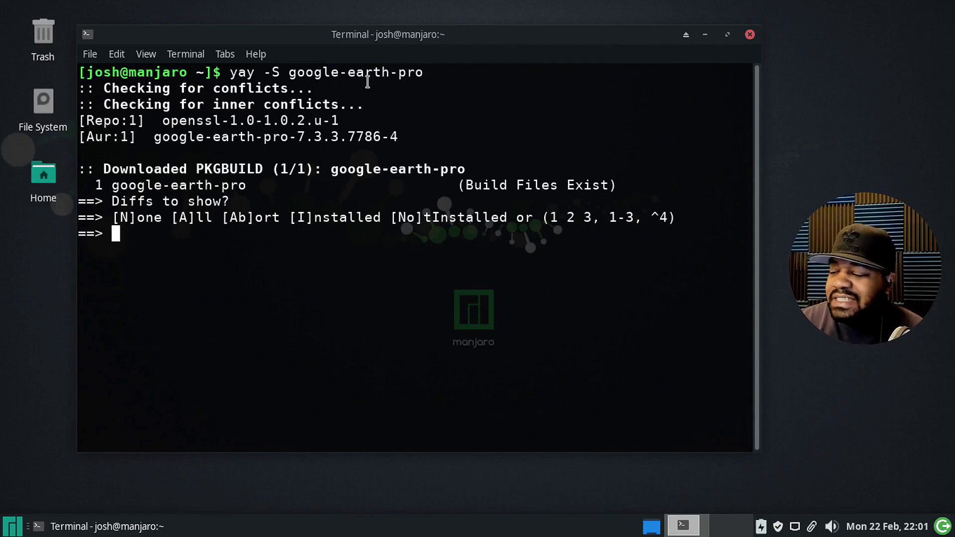
# - Accept the default answer for showing diffs, enter the sudo password and confirm the openssl-1.0 dependency installation
pyautogui.press('Return')
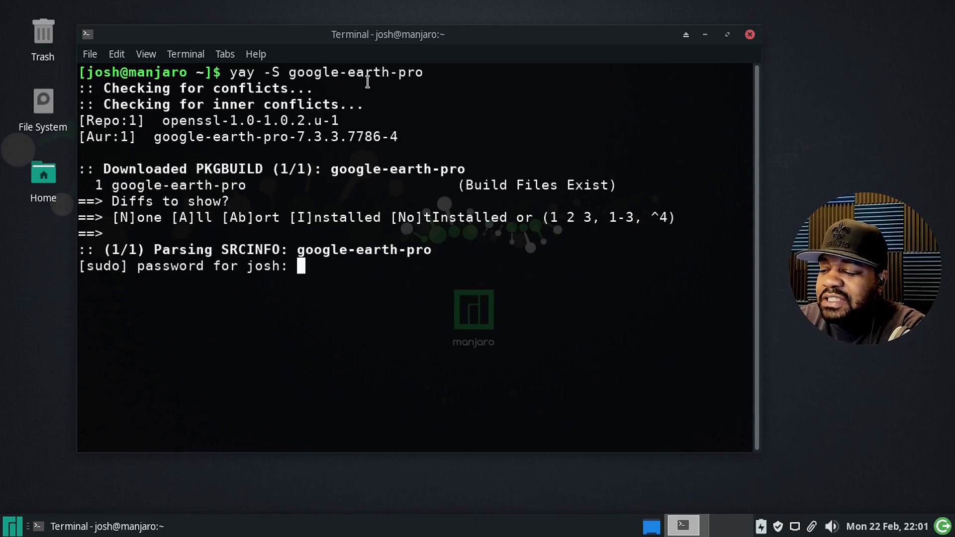
pyautogui.press('Return')
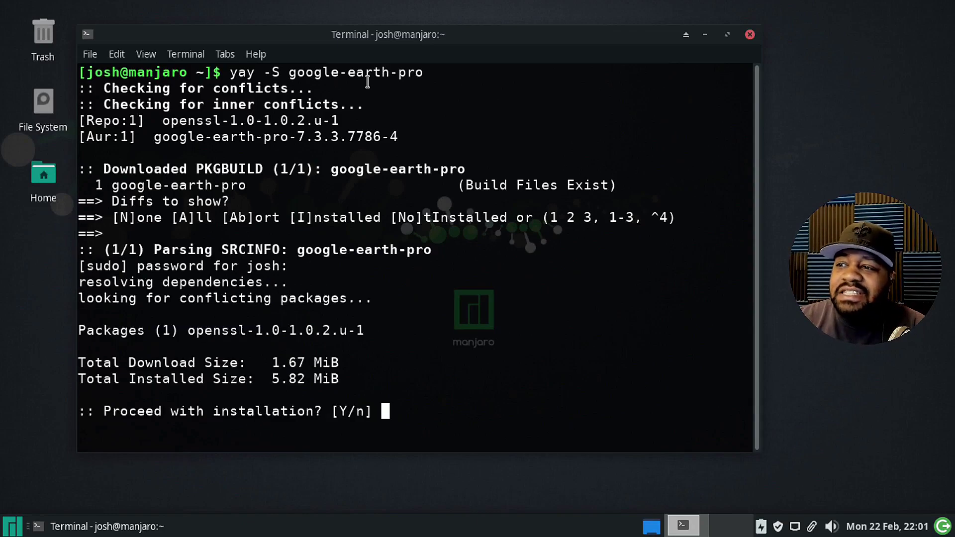
pyautogui.press('Return')
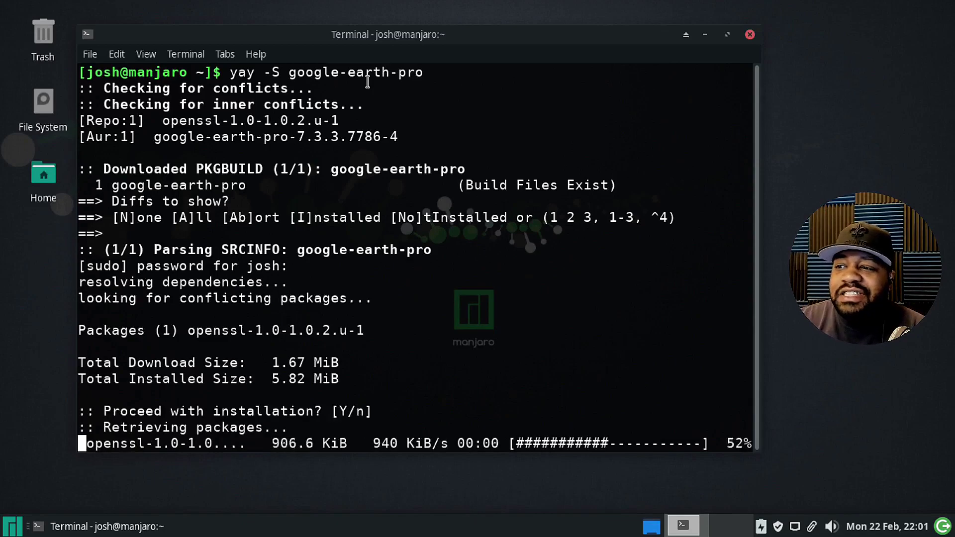
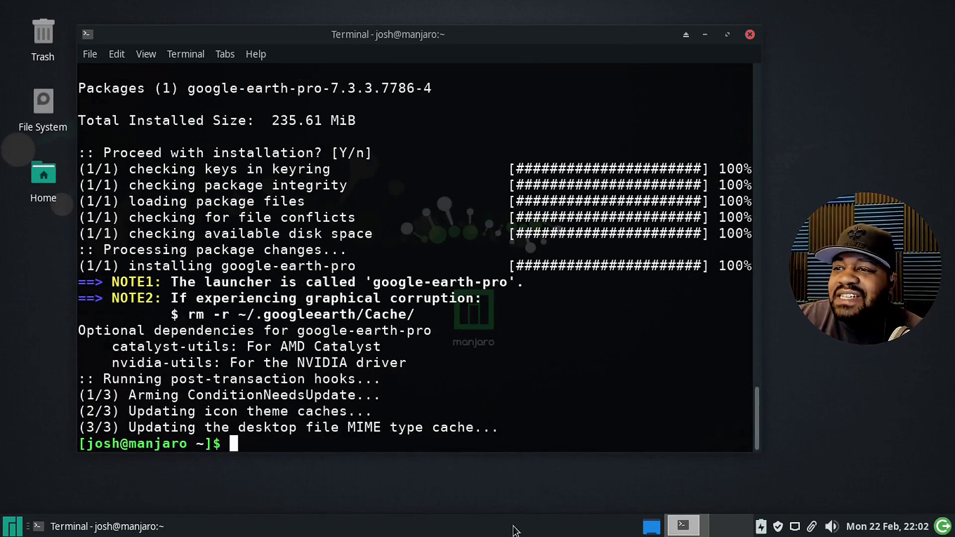
# - Close the terminal session with the "exit" command
pyautogui.click(336, 494)
pyautogui.click(315, 441)
pyautogui.write('exit')
pyautogui.press('Return')
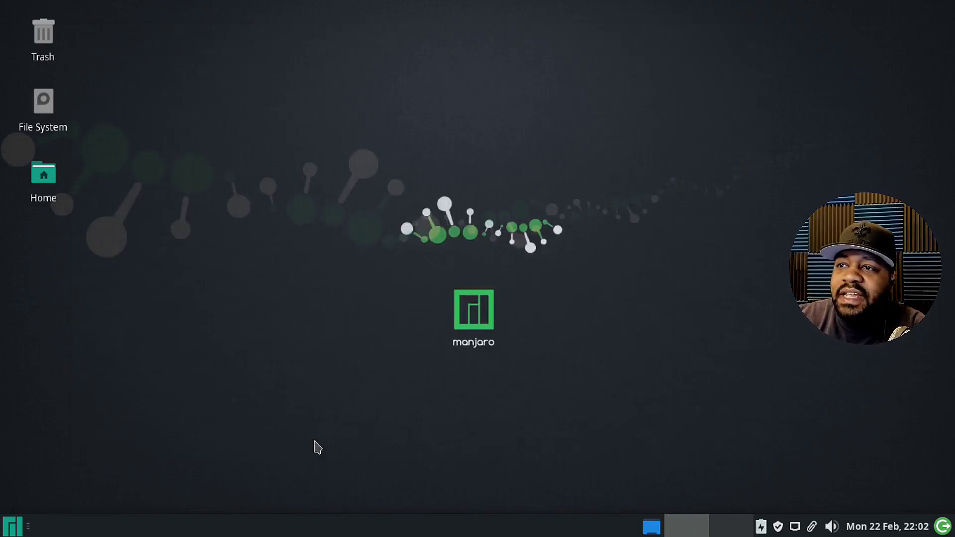
# - Search the installed applications for "goo" and launch Google Earth
pyautogui.click(12, 526)
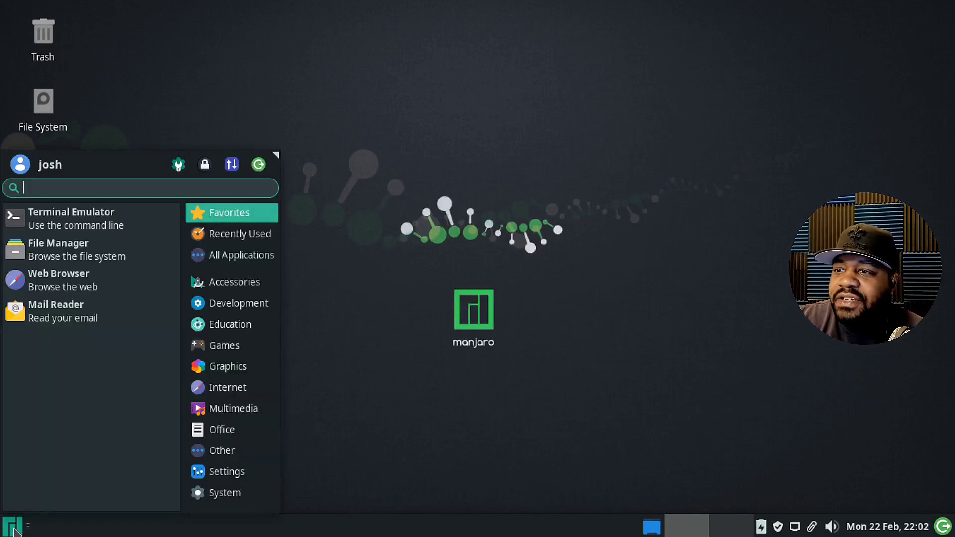
pyautogui.write('g')
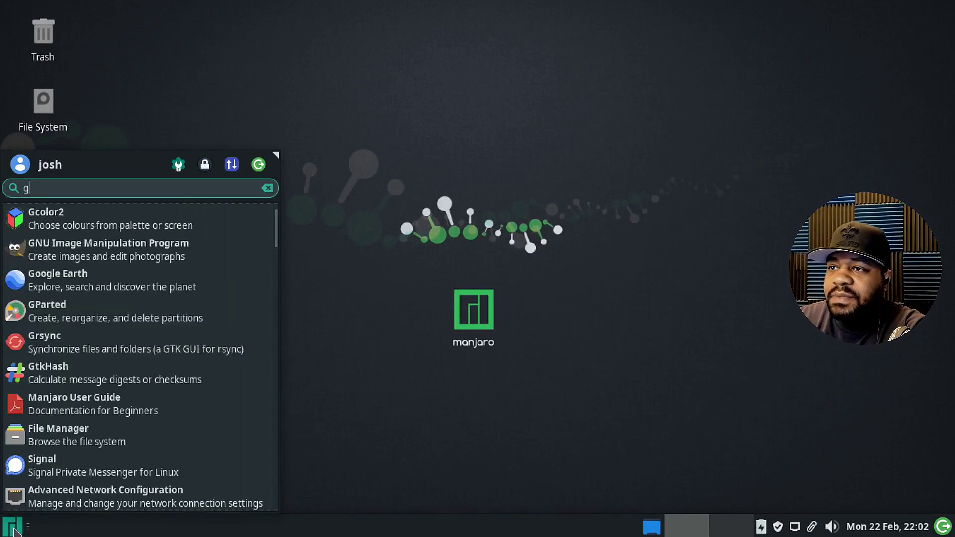
pyautogui.write('oo')
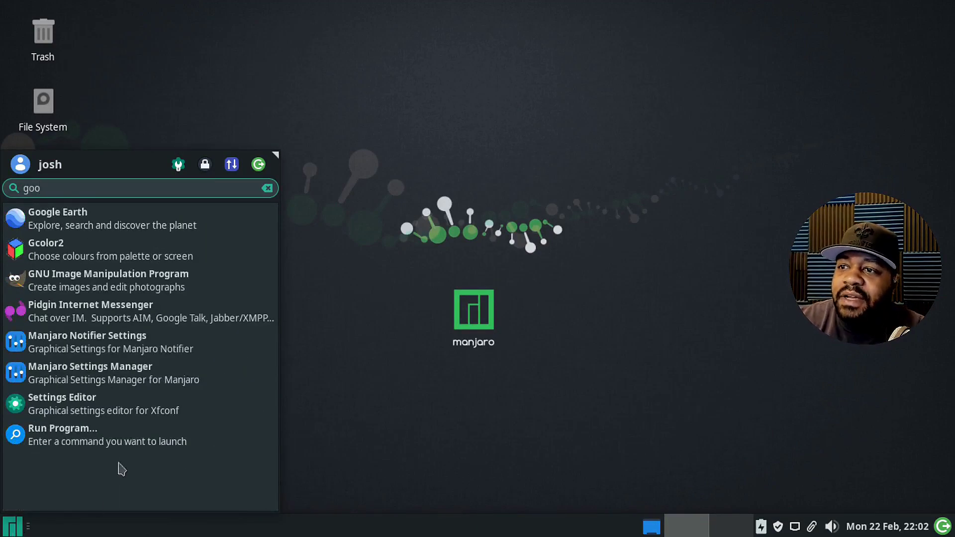
pyautogui.click(88, 218)
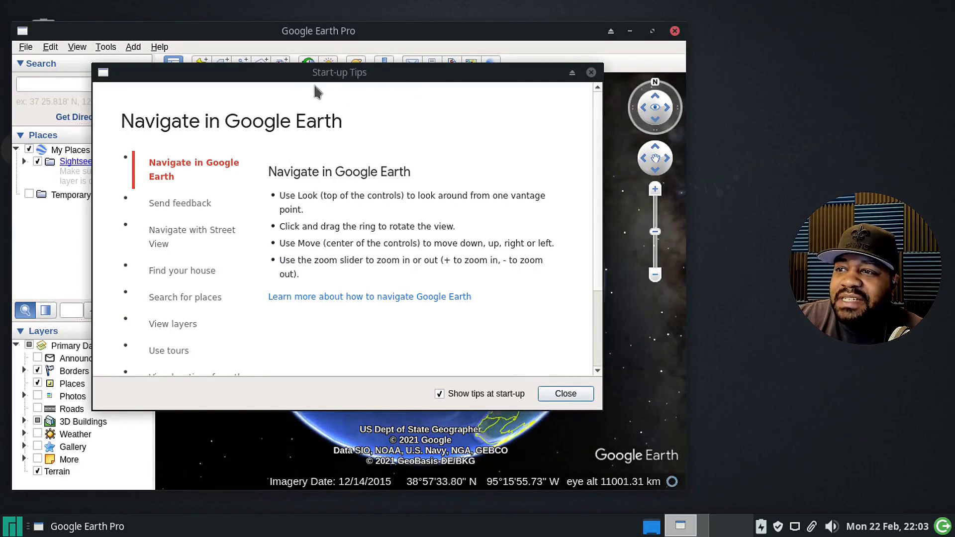
# - Read the start-up tips on navigating Google Earth, sending feedback, navigating with Street View and finding your house
pyautogui.scroll(-3, 199, 206)
pyautogui.scroll(3, 193, 213)
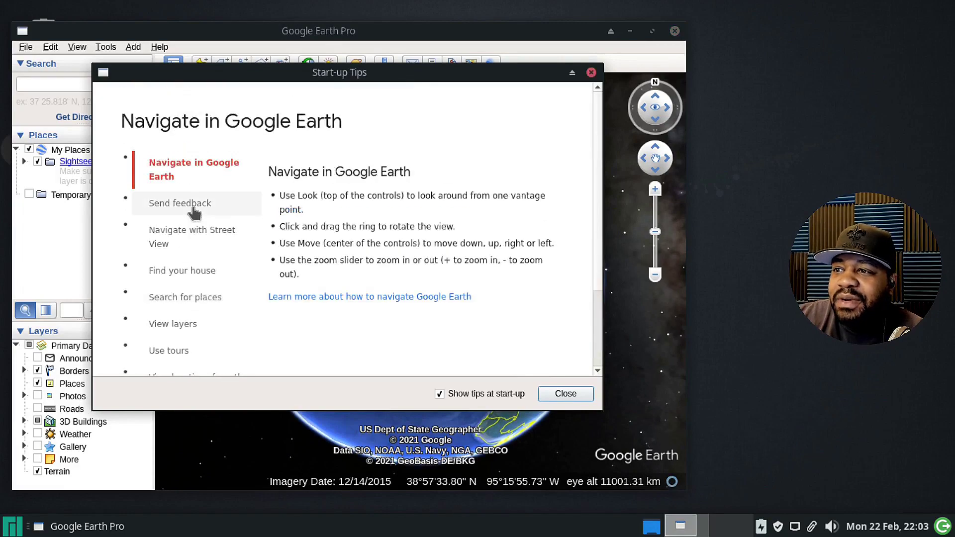
pyautogui.scroll(-1, 195, 212)
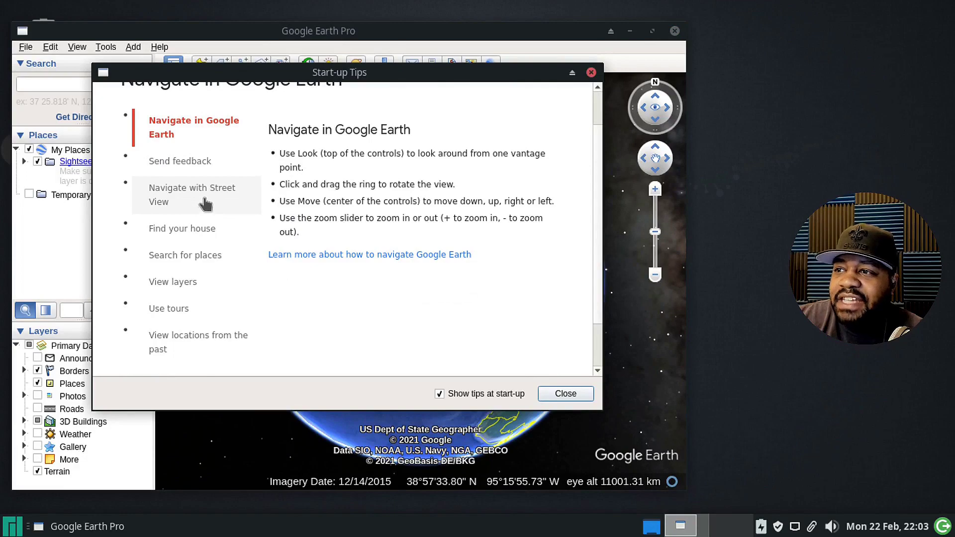
pyautogui.scroll(1, 214, 169)
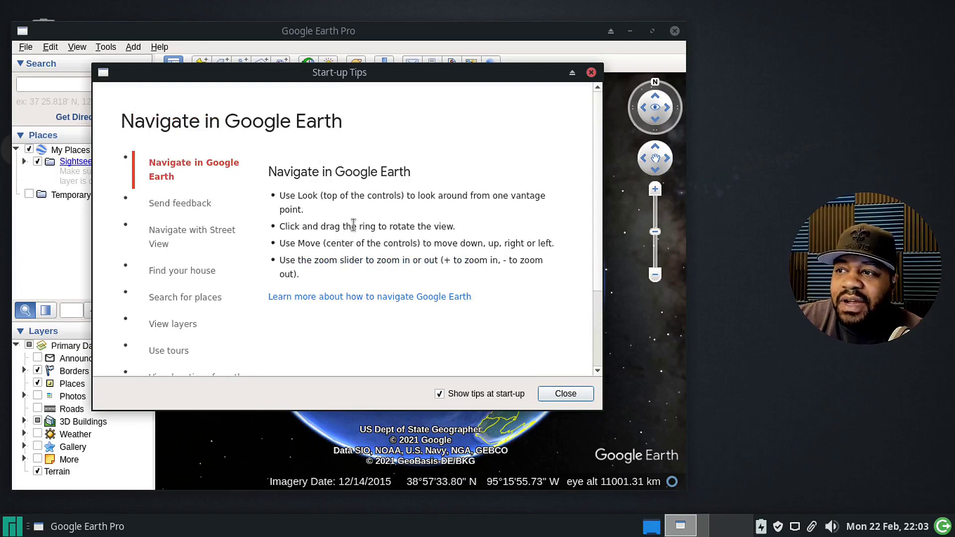
pyautogui.click(167, 210)
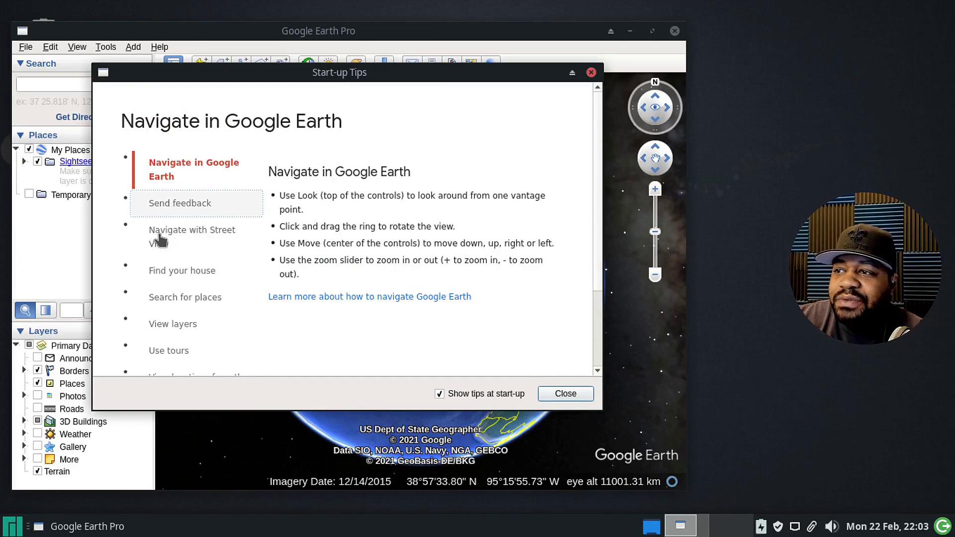
pyautogui.press('Return')
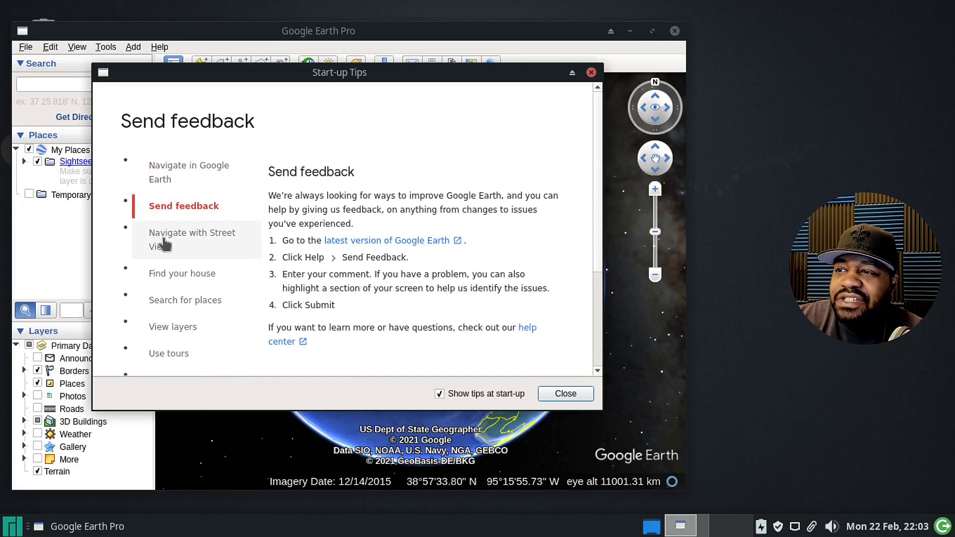
pyautogui.click(158, 240)
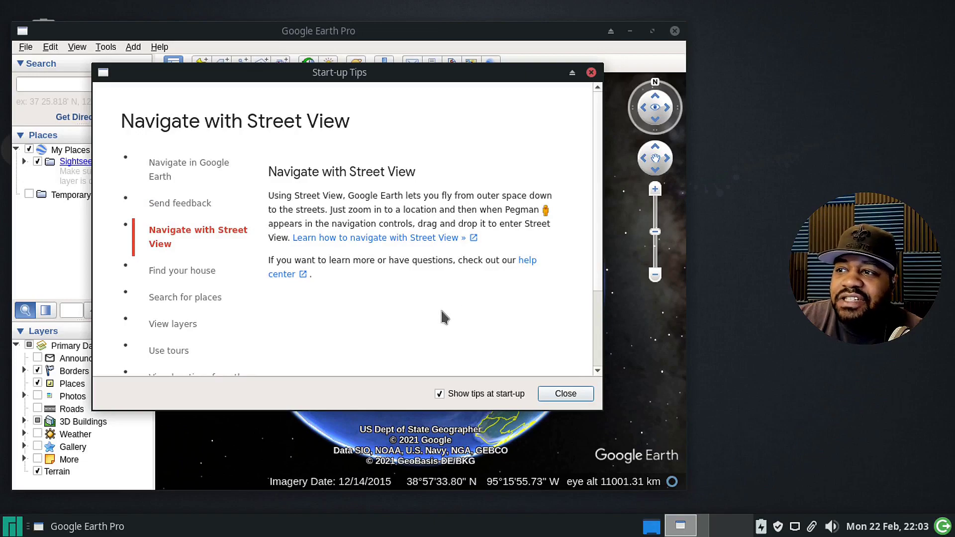
pyautogui.click(180, 272)
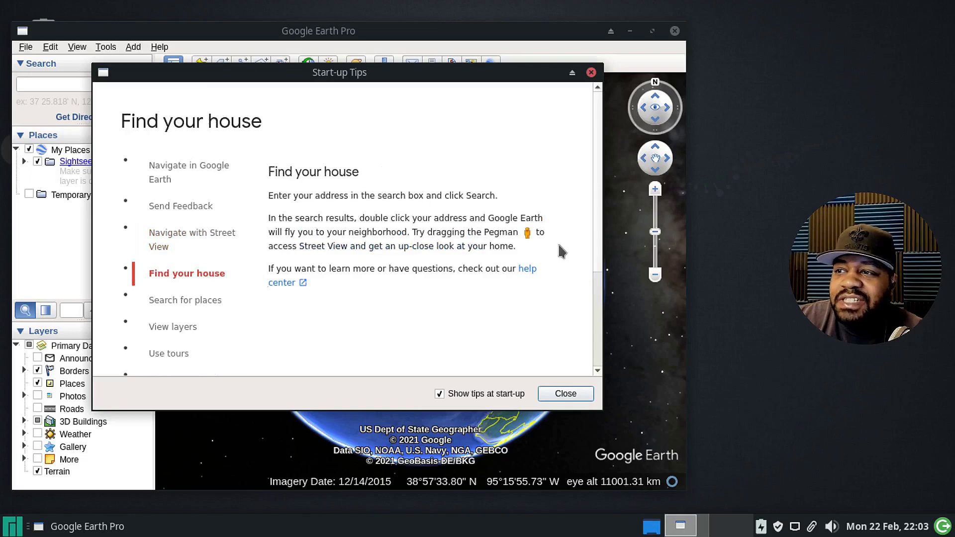
pyautogui.scroll(-3, 411, 267)
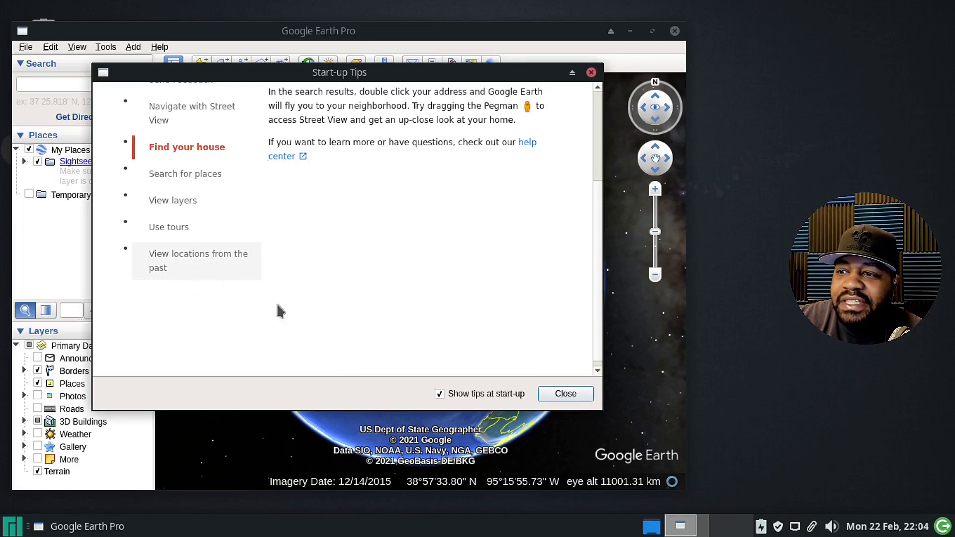
# - Close the start-up tips and maximize the Google Earth Pro window
pyautogui.click(566, 394)
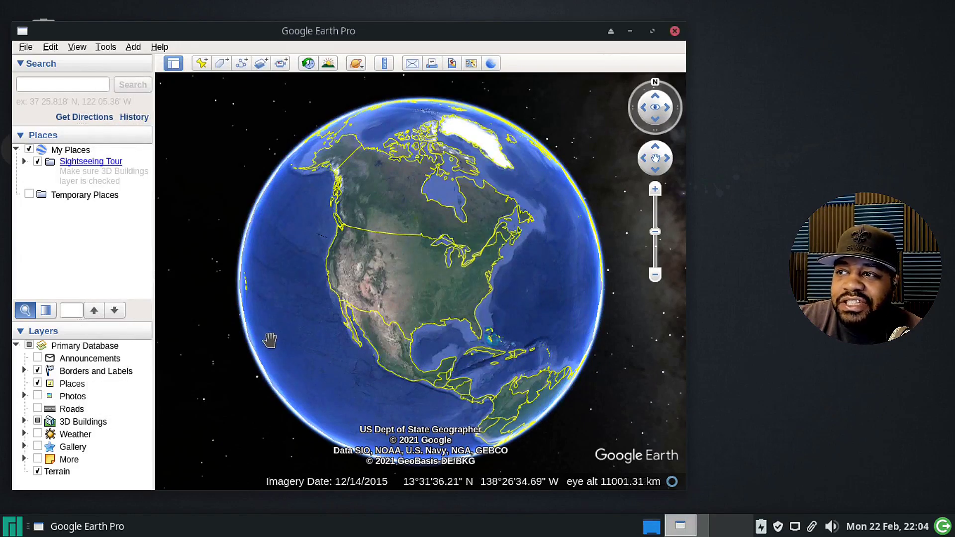
pyautogui.click(133, 49)
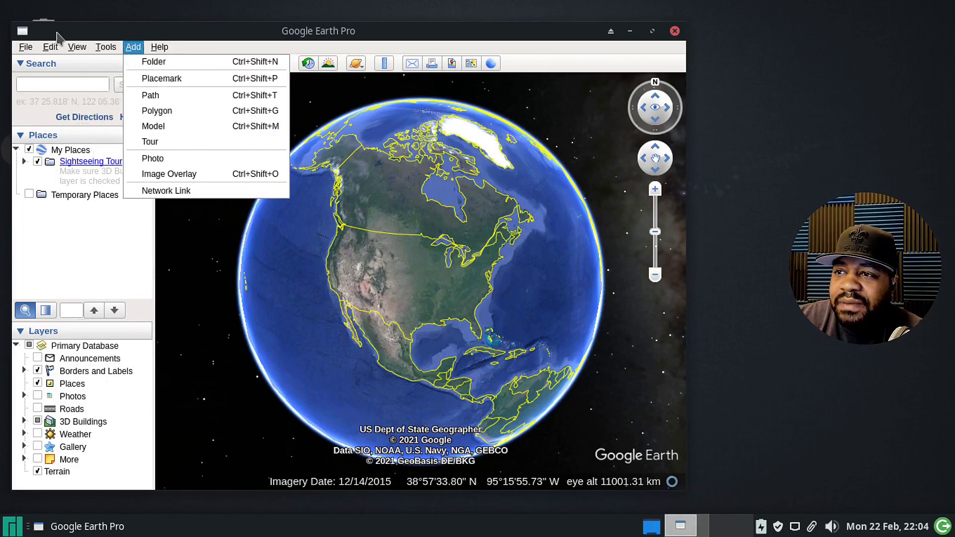
pyautogui.click(368, 34)
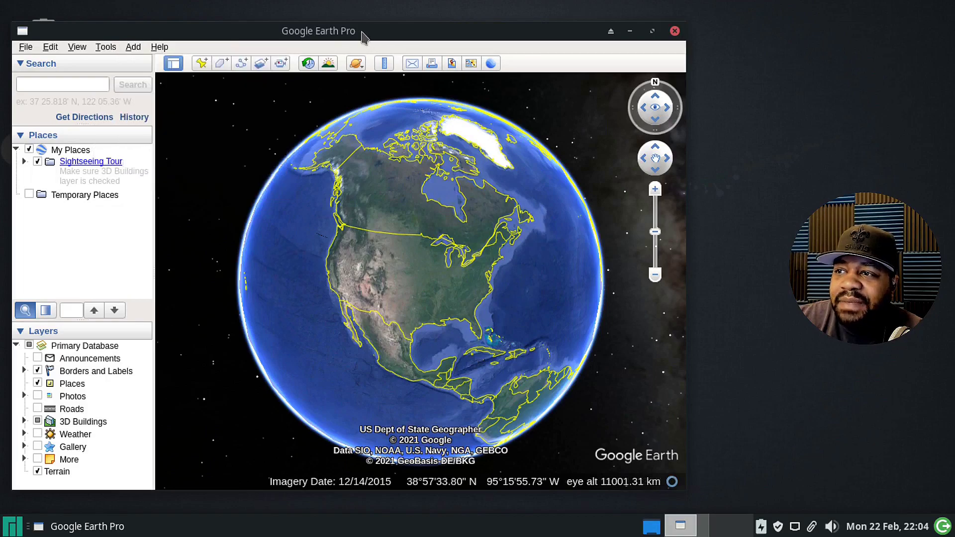
pyautogui.doubleClick(364, 35)
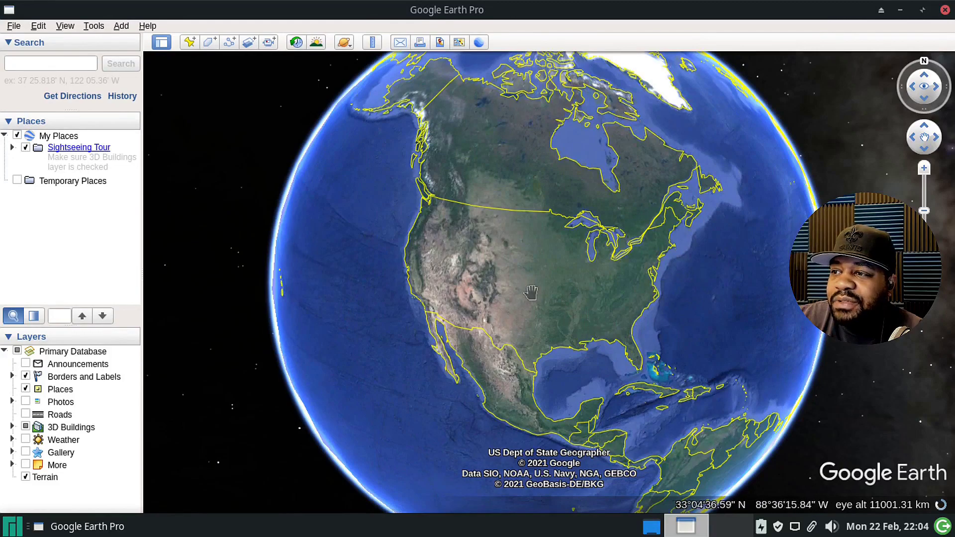
# - Rotate the globe around the world past Africa, Asia, Australia and the Pacific, back to North America
pyautogui.moveTo(771, 291); pyautogui.dragTo(411, 309)
pyautogui.moveTo(734, 237); pyautogui.dragTo(556, 356)
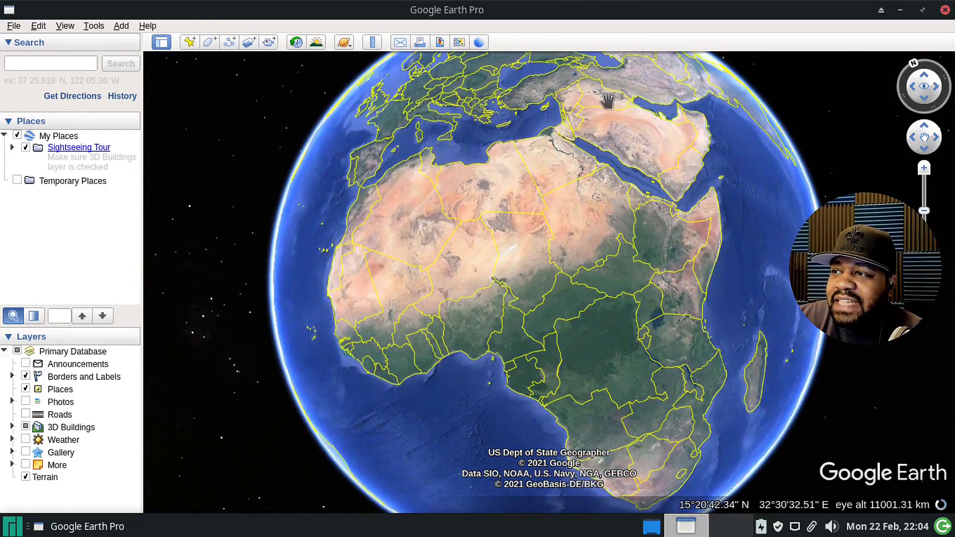
pyautogui.moveTo(440, 69); pyautogui.dragTo(638, 66)
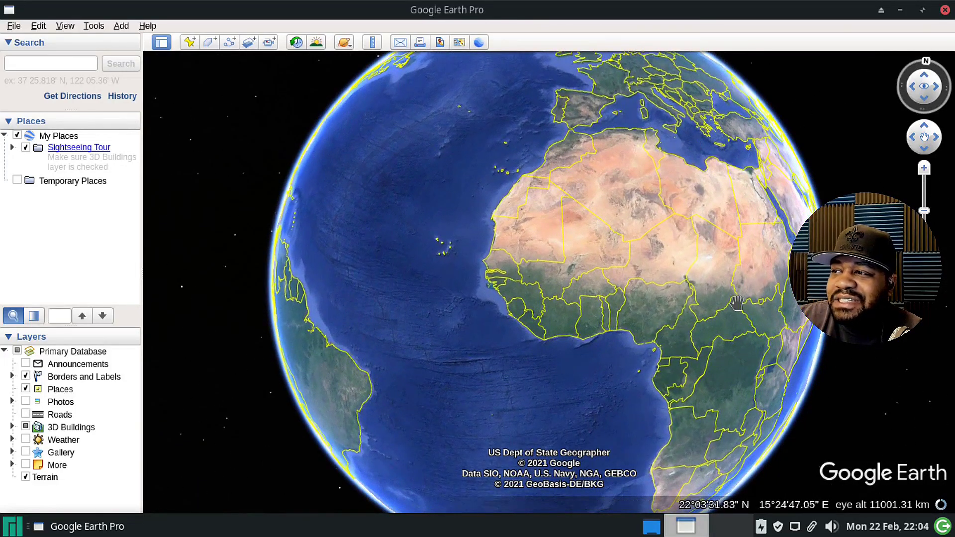
pyautogui.moveTo(626, 308); pyautogui.dragTo(305, 298)
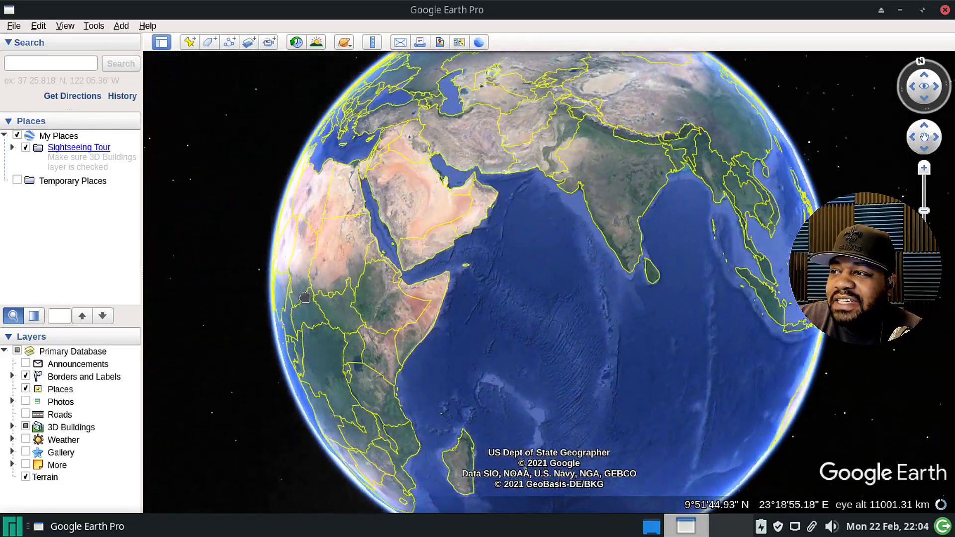
pyautogui.moveTo(638, 291); pyautogui.dragTo(465, 287)
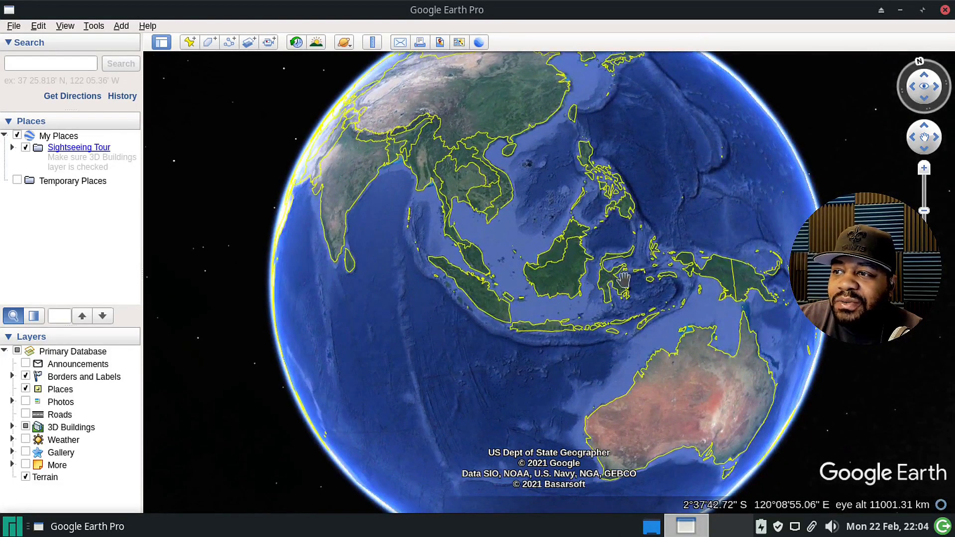
pyautogui.moveTo(583, 291); pyautogui.dragTo(540, 264)
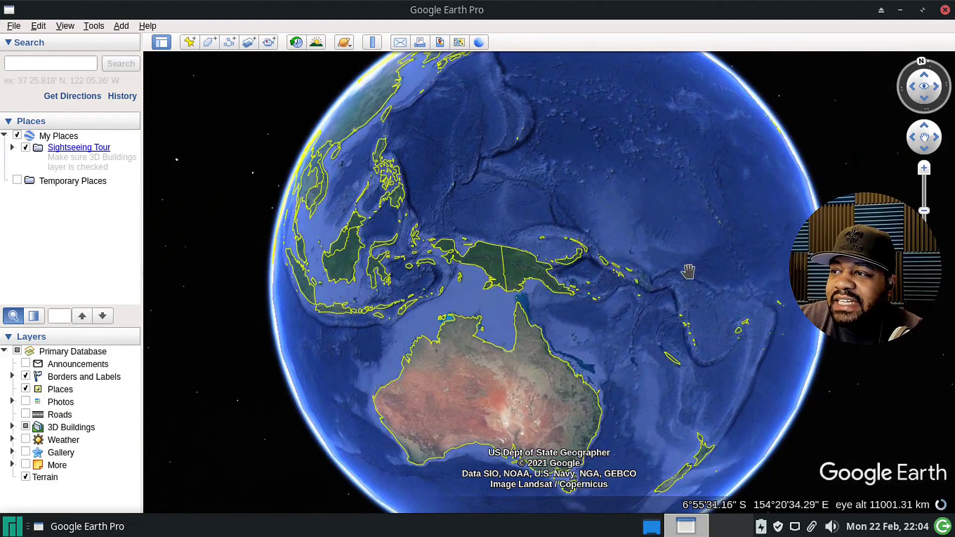
pyautogui.moveTo(692, 271); pyautogui.dragTo(268, 297)
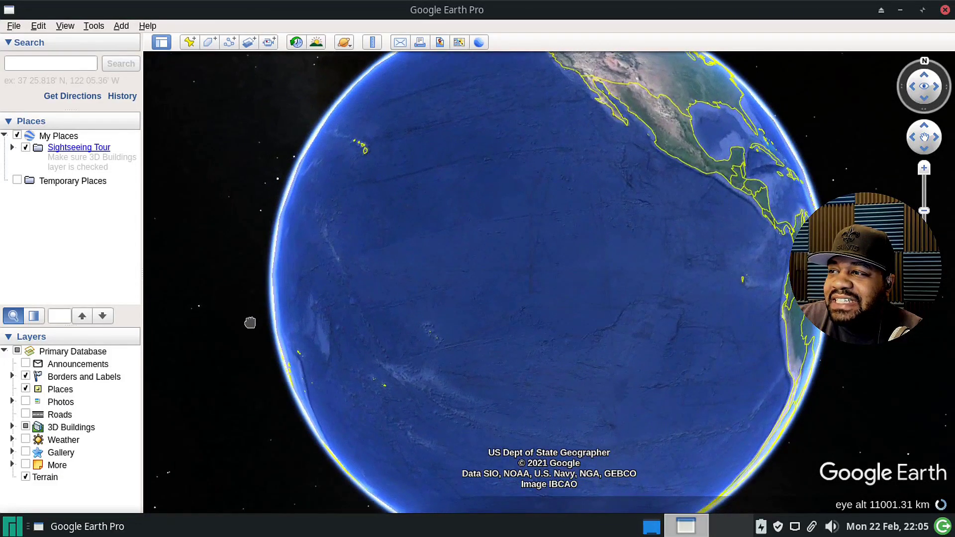
pyautogui.moveTo(637, 341); pyautogui.dragTo(645, 439)
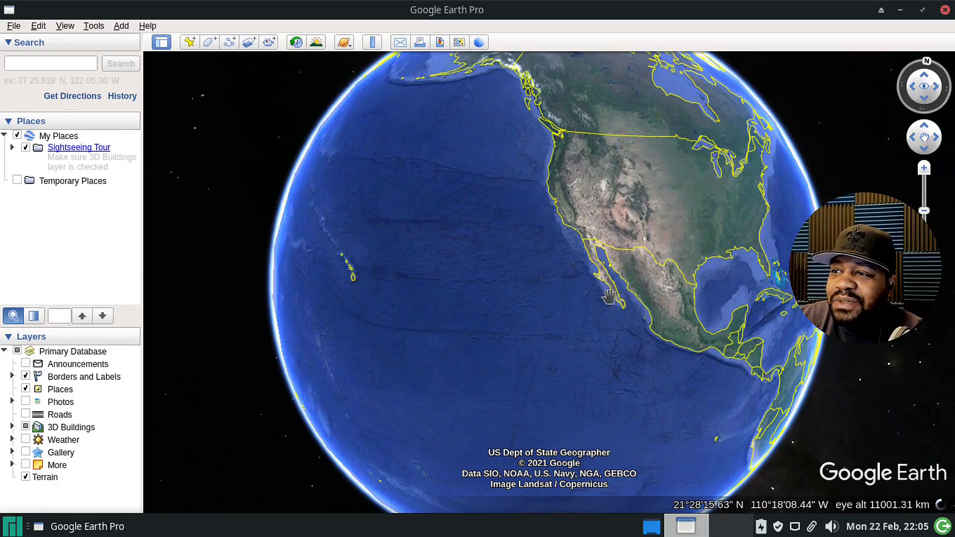
pyautogui.moveTo(529, 300); pyautogui.dragTo(488, 323)
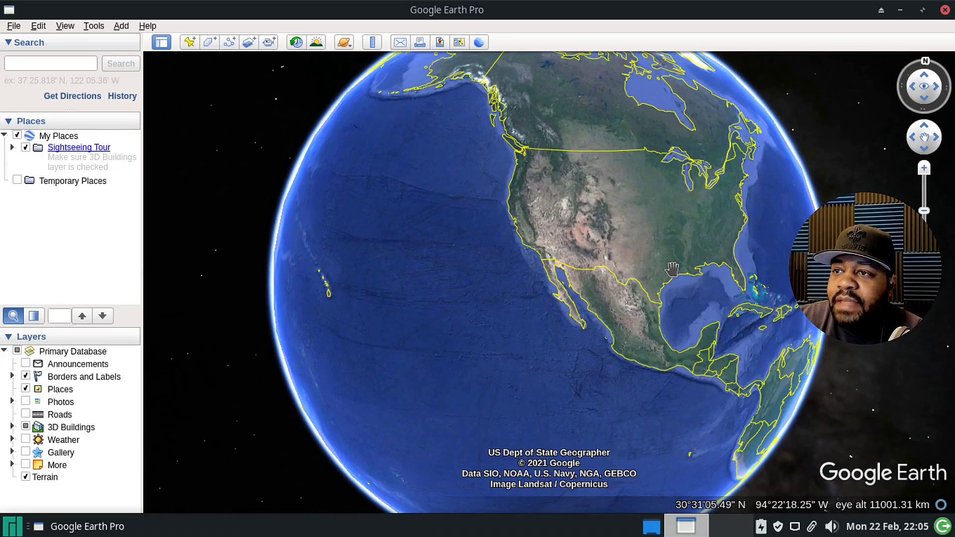
# - Zoom in from North America through Texas to a close view of the Houston area
pyautogui.click(925, 170)
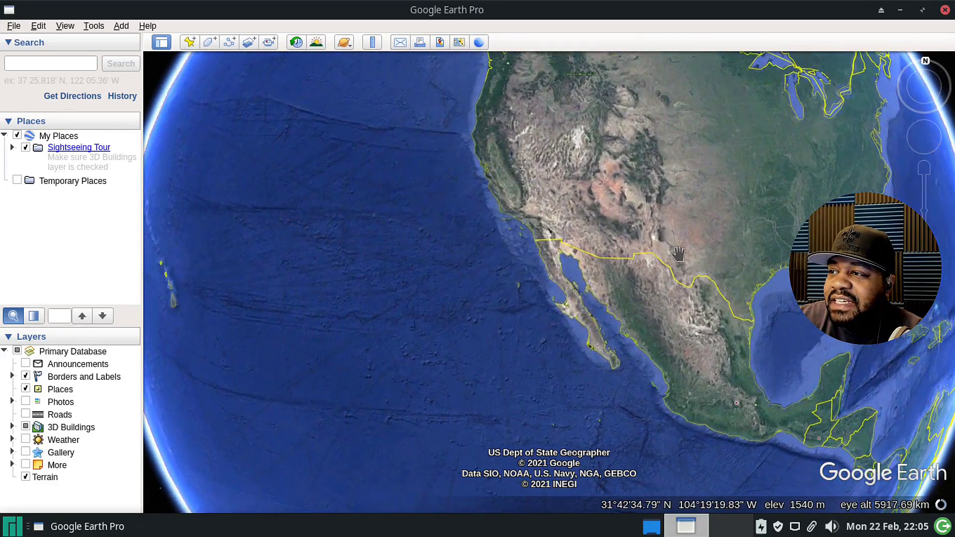
pyautogui.scroll(-2, 679, 254)
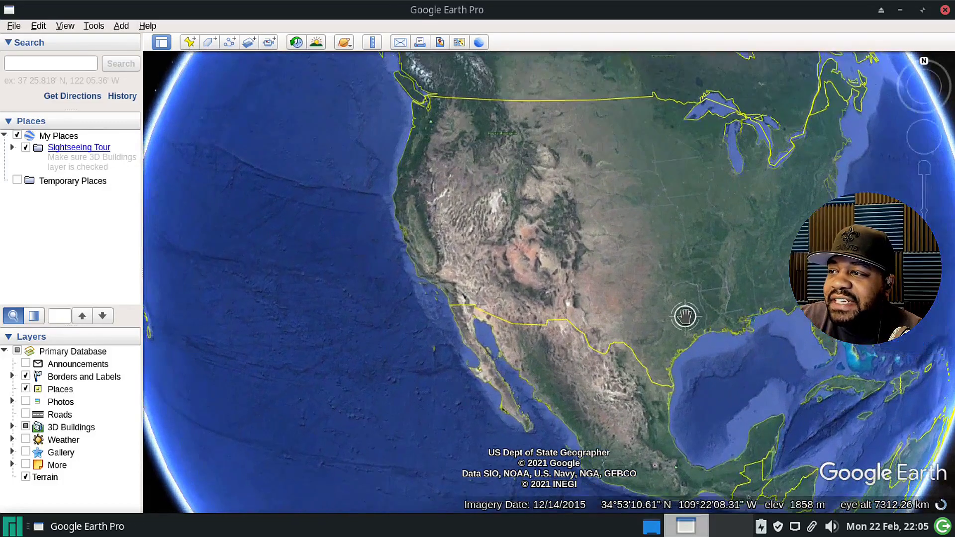
pyautogui.scroll(5, 685, 316)
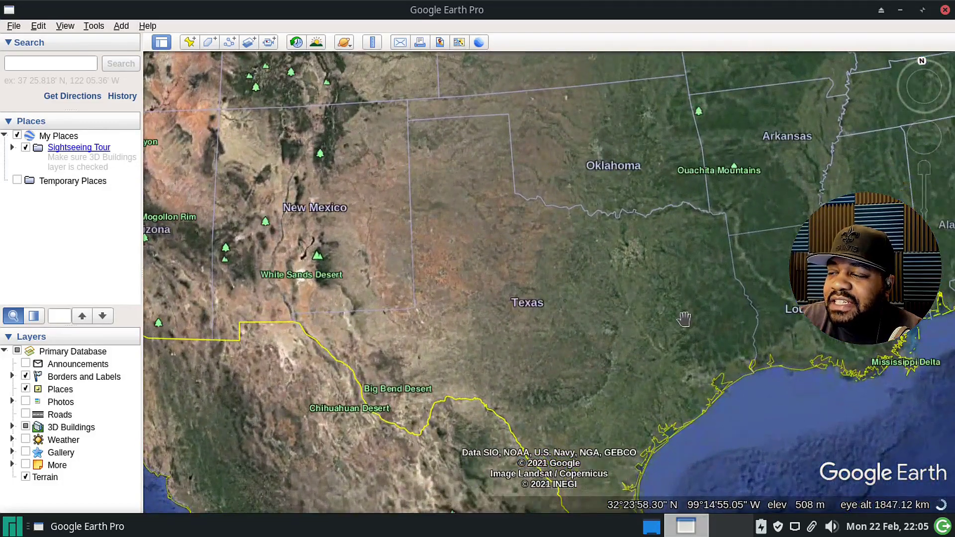
pyautogui.scroll(3, 694, 351)
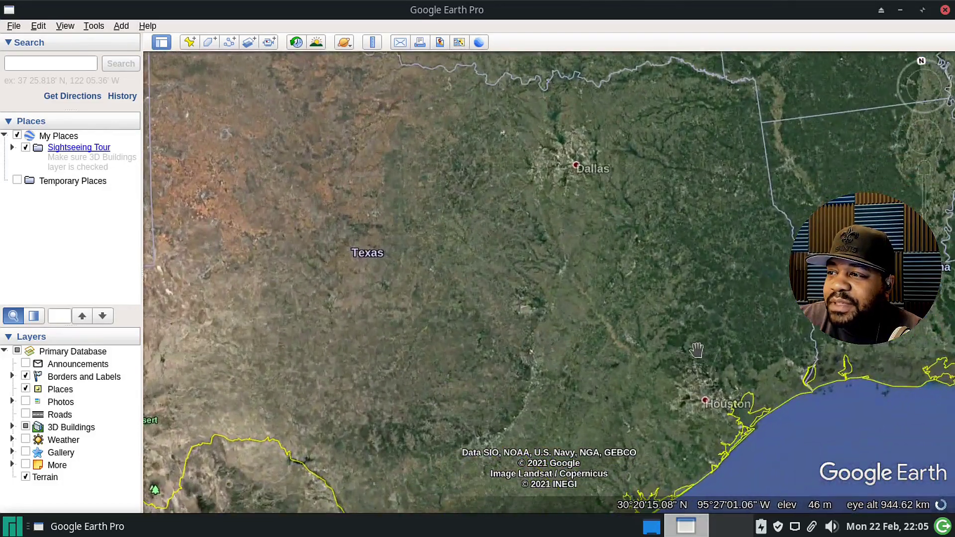
pyautogui.scroll(2, 695, 351)
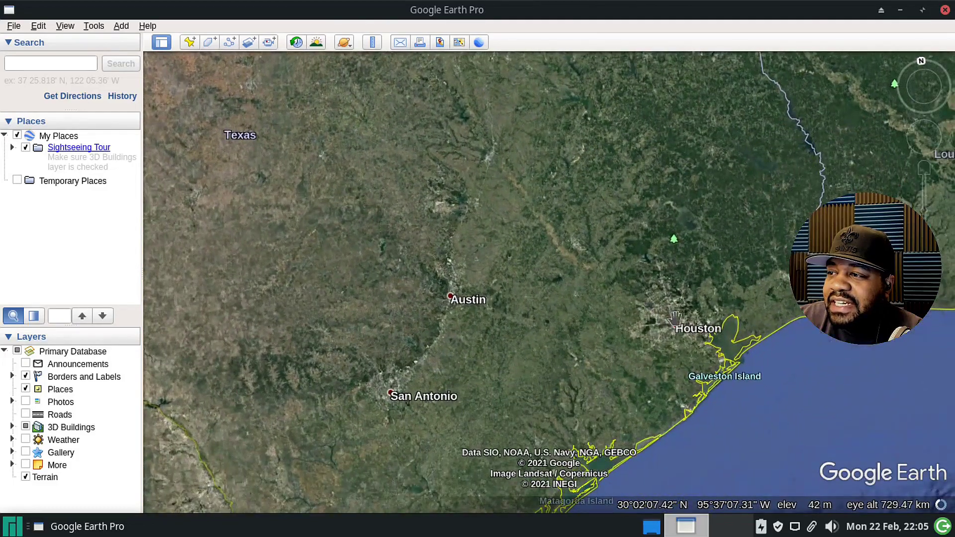
pyautogui.scroll(2, 667, 312)
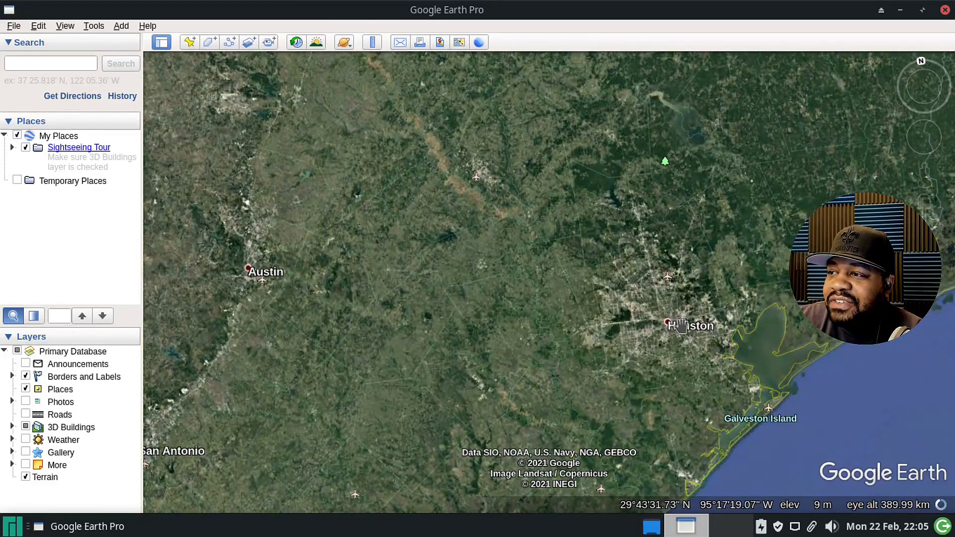
pyautogui.scroll(1, 681, 326)
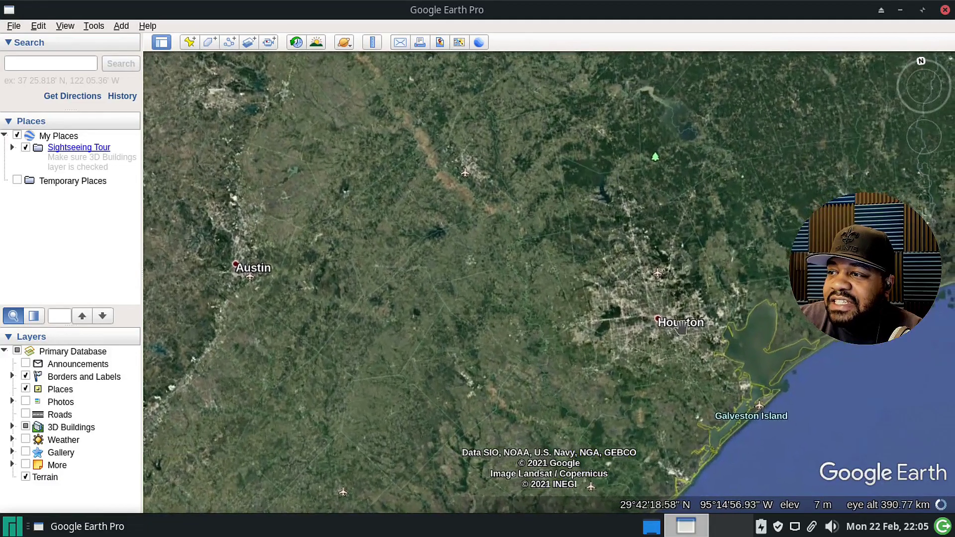
pyautogui.scroll(3, 681, 325)
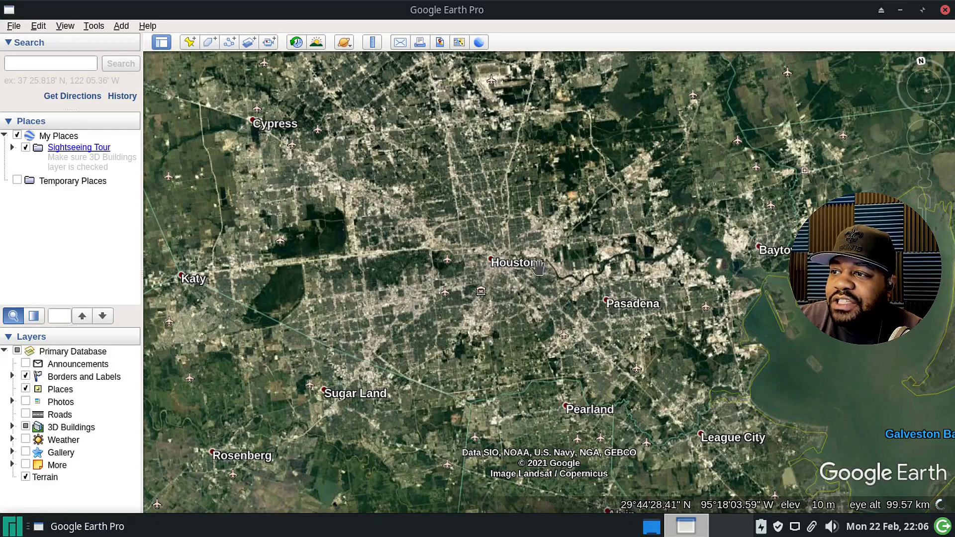
# - Widen the view around Houston to include Conroe, Beaumont, Galveston Bay and Galveston
pyautogui.scroll(-2, 539, 268)
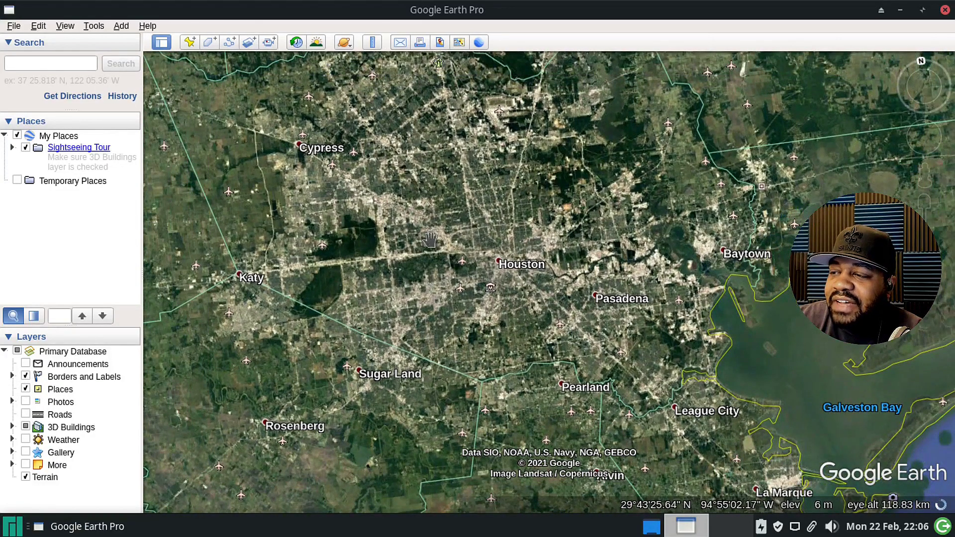
pyautogui.scroll(-3, 513, 269)
pyautogui.scroll(-1, 513, 269)
pyautogui.scroll(2, 514, 268)
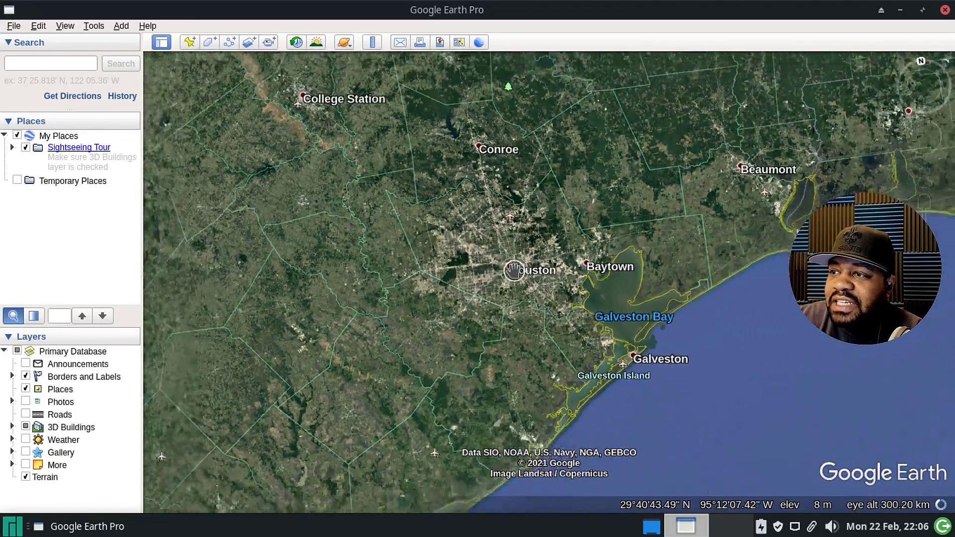
pyautogui.scroll(2, 518, 269)
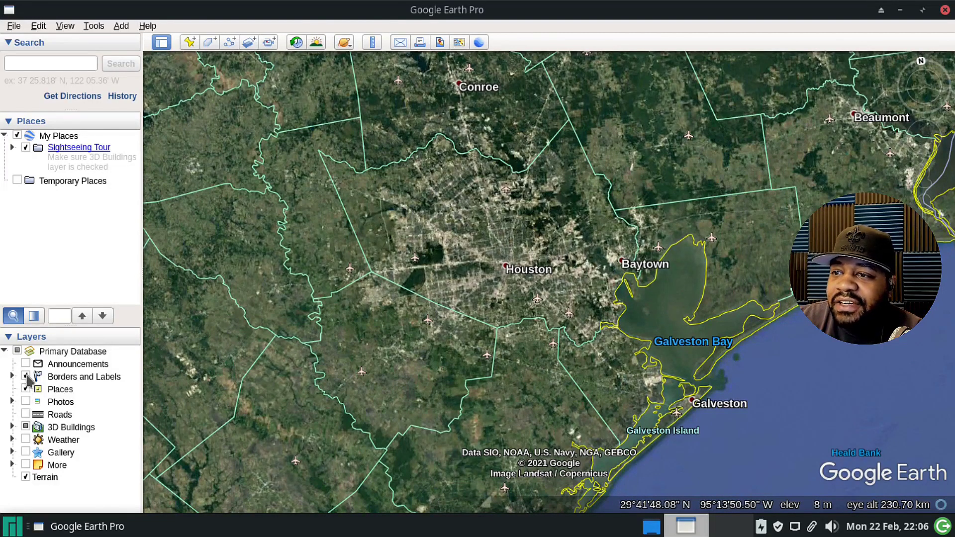
# - Hide and show the Borders and Labels layer again, and turn on the Roads layer
pyautogui.click(26, 377)
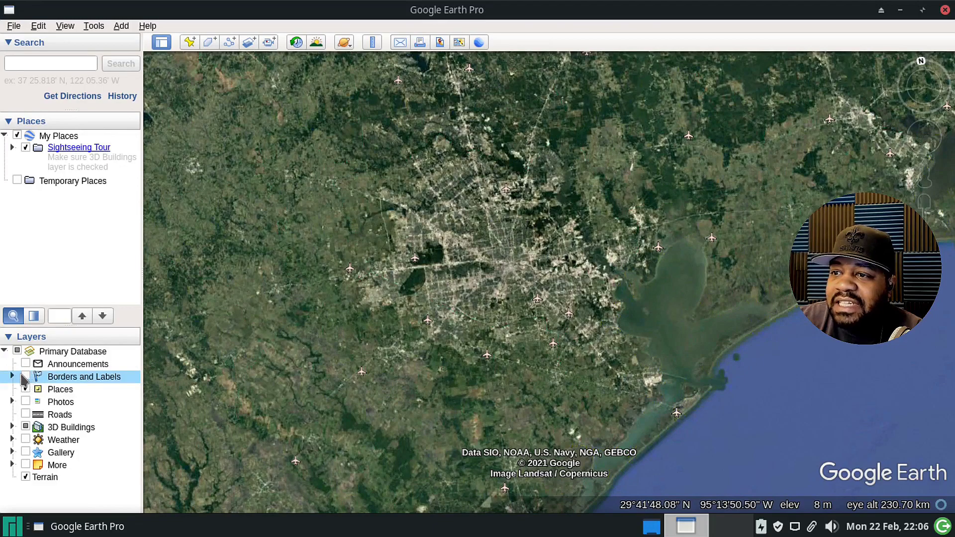
pyautogui.click(27, 378)
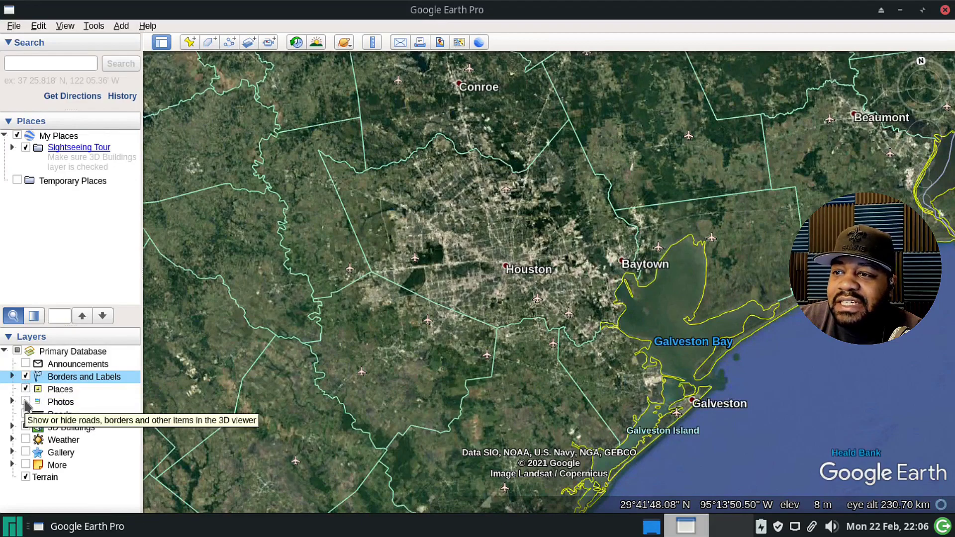
pyautogui.click(26, 416)
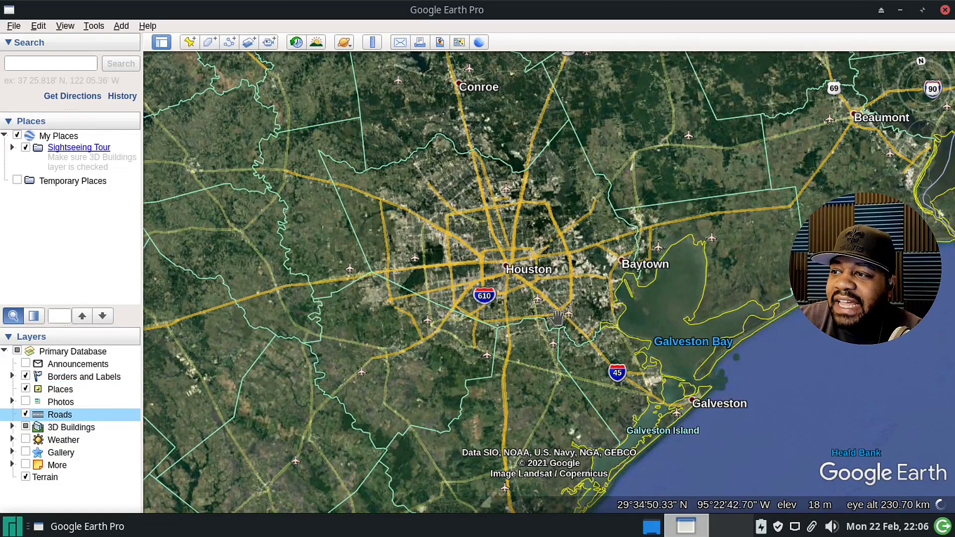
# - Examine the highways and street names around central Houston up close, and return to a view of the whole metropolitan area
pyautogui.scroll(1, 516, 297)
pyautogui.scroll(3, 516, 298)
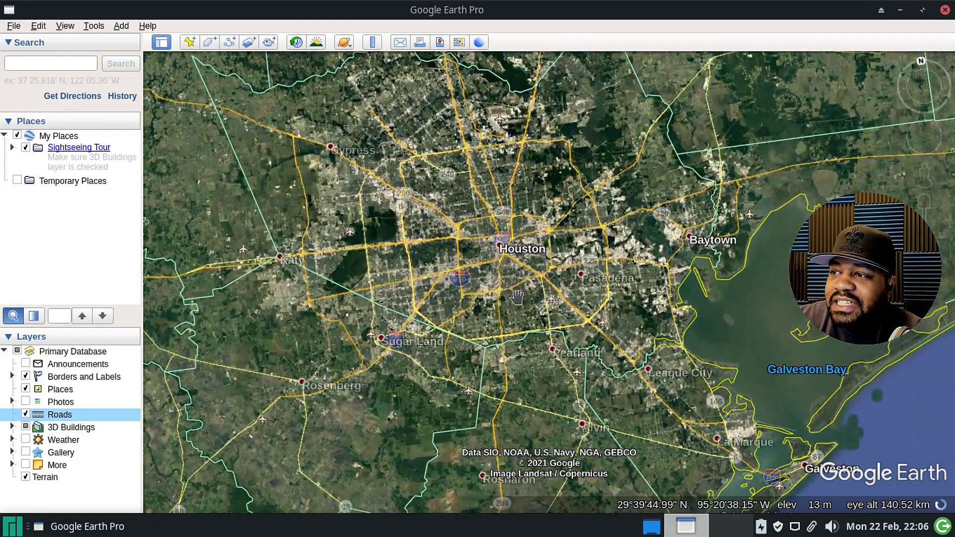
pyautogui.scroll(1, 490, 246)
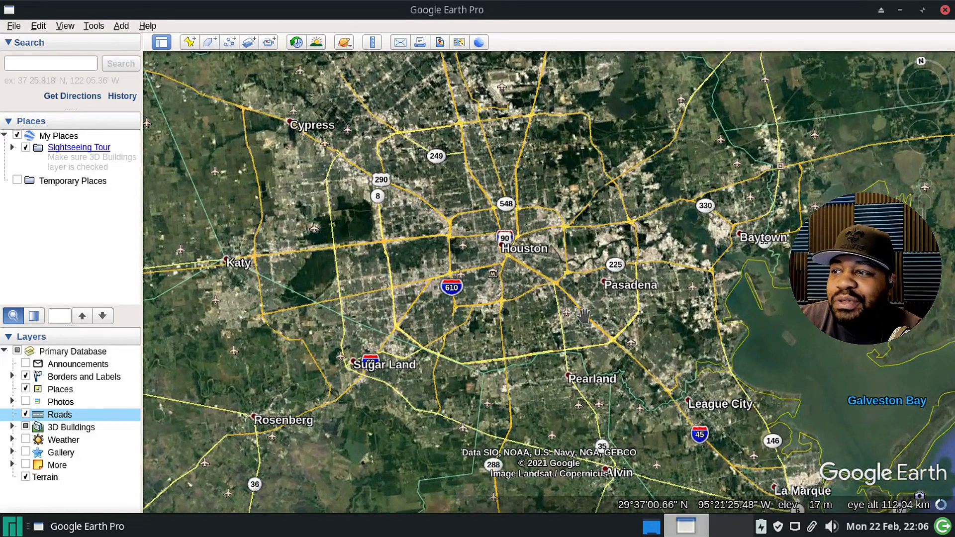
pyautogui.scroll(1, 515, 284)
pyautogui.scroll(2, 516, 283)
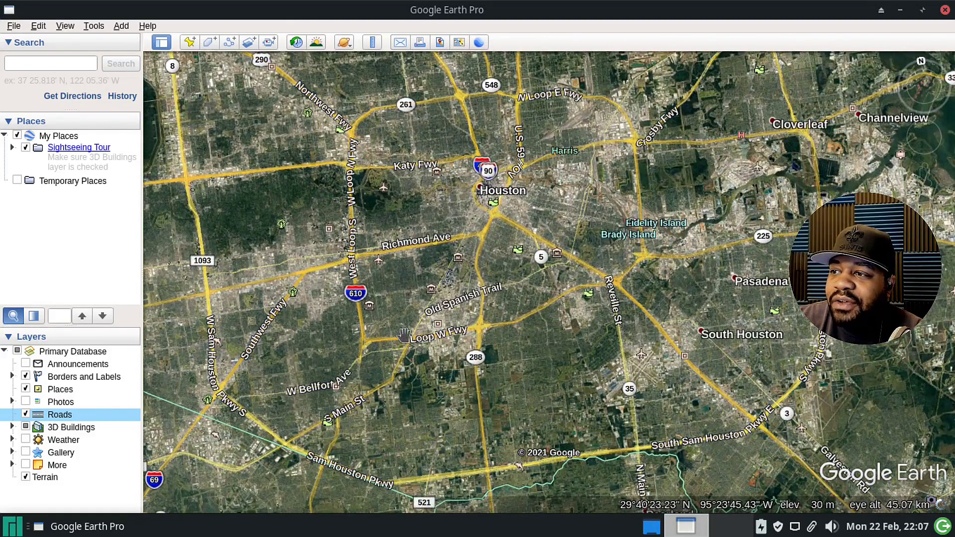
pyautogui.scroll(-3, 562, 300)
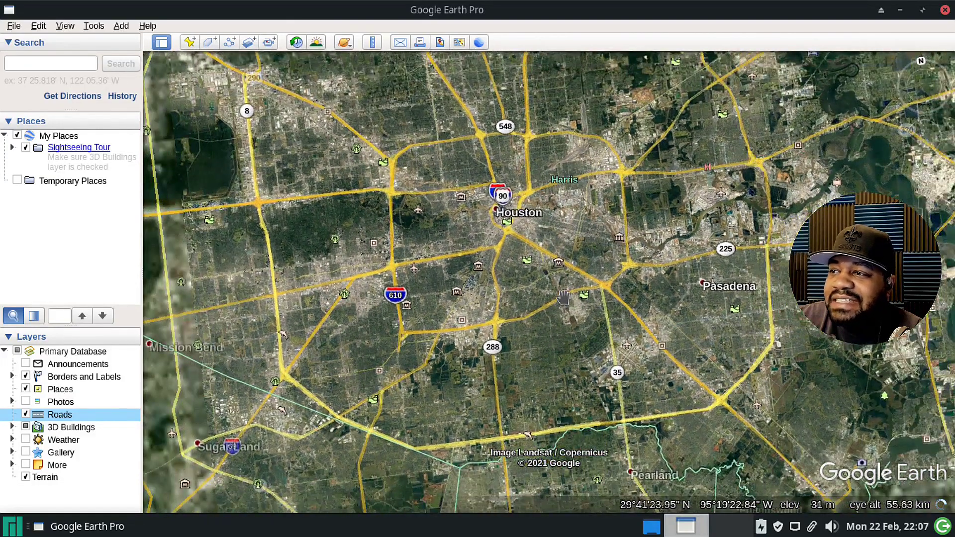
pyautogui.scroll(-3, 562, 299)
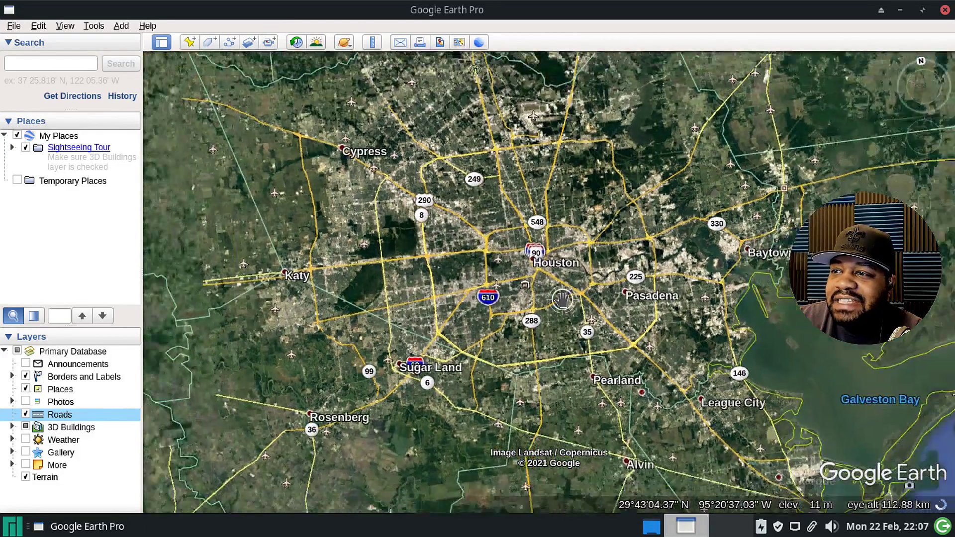
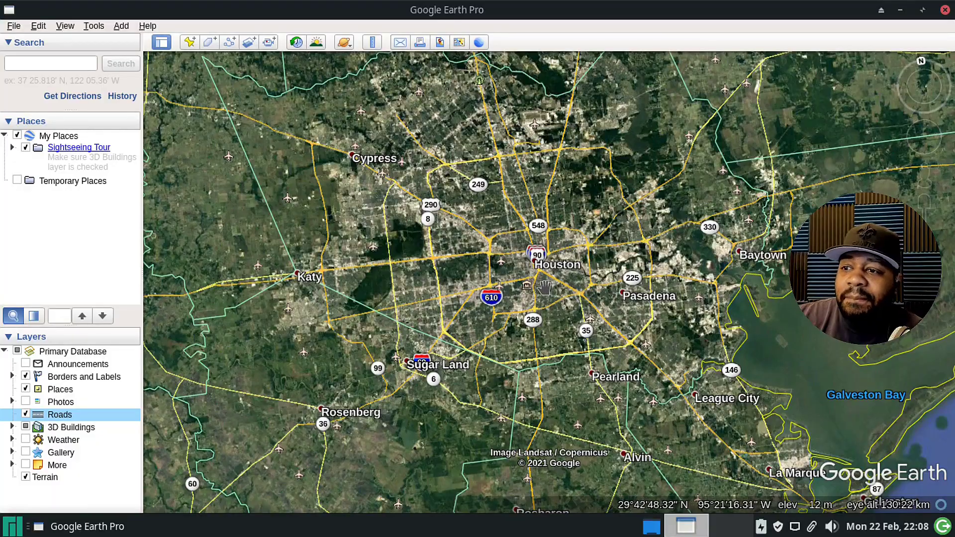
# - Zoom in on downtown Houston and move among its 3D skyscrapers near the Central Business District
pyautogui.scroll(5, 564, 292)
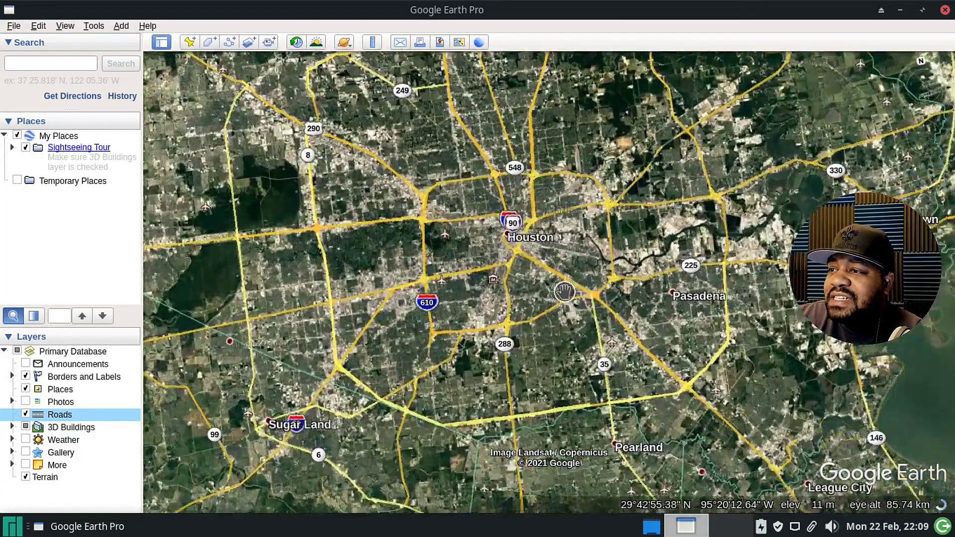
pyautogui.scroll(3, 564, 292)
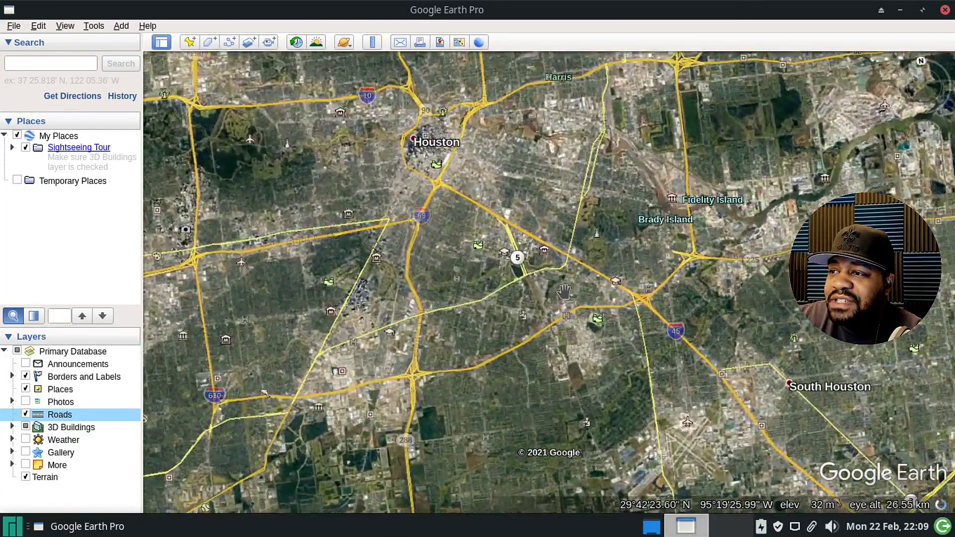
pyautogui.scroll(2, 564, 292)
pyautogui.scroll(1, 565, 292)
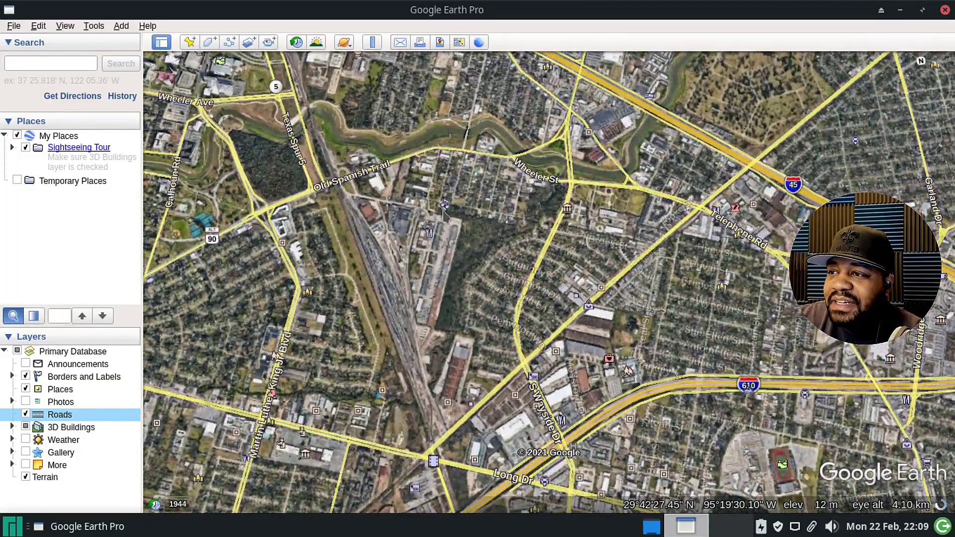
pyautogui.moveTo(445, 215); pyautogui.dragTo(677, 378)
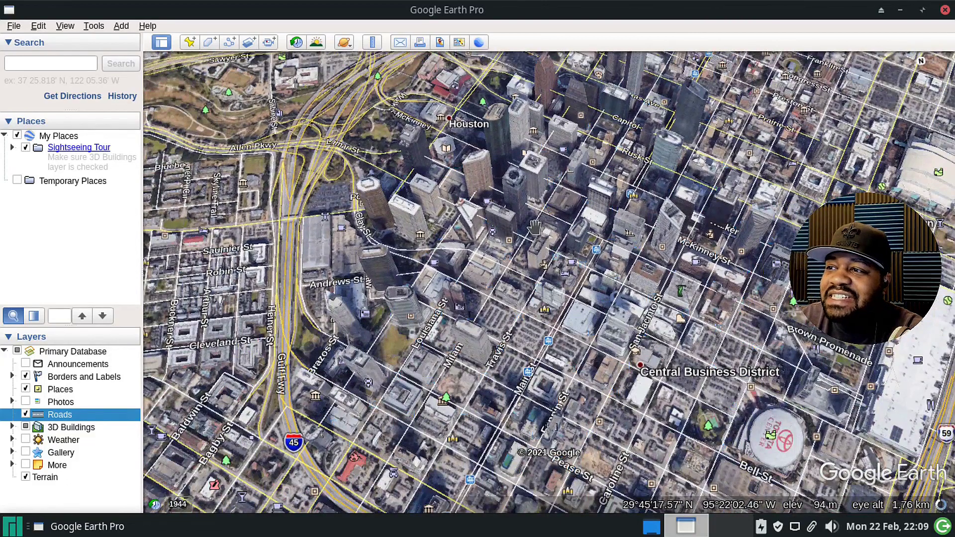
pyautogui.scroll(1, 534, 227)
pyautogui.scroll(2, 534, 227)
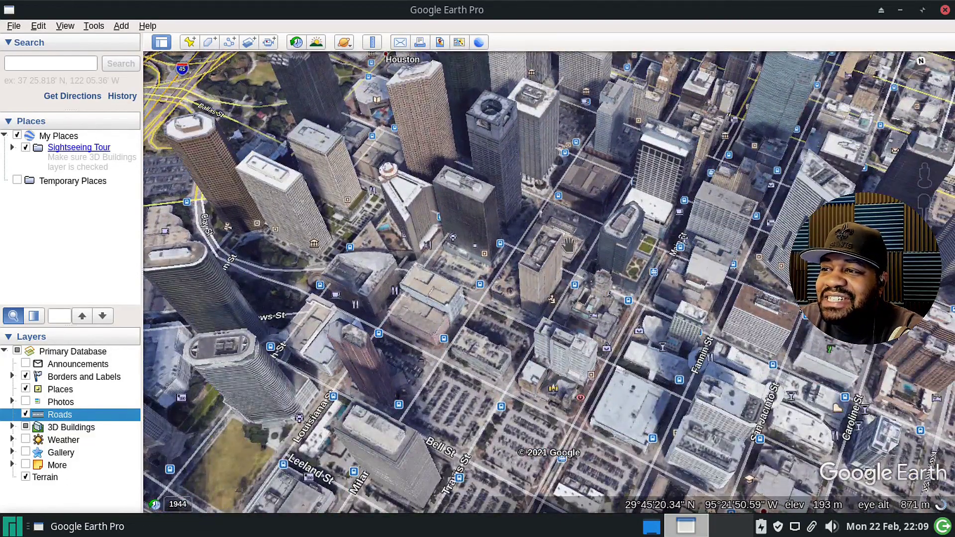
pyautogui.moveTo(550, 206); pyautogui.dragTo(587, 386)
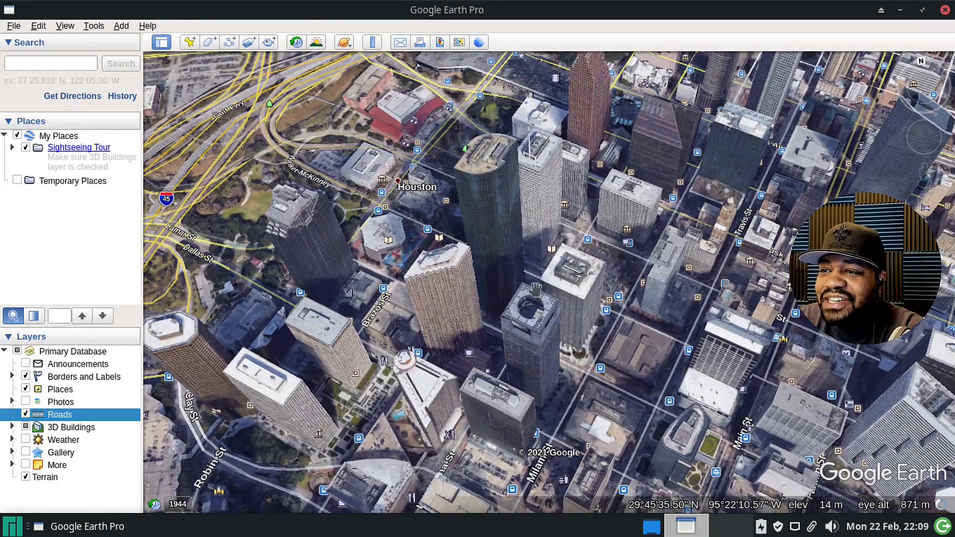
# - Expand the Gallery layer group to review its sublayers, and collapse it again
pyautogui.click(12, 452)
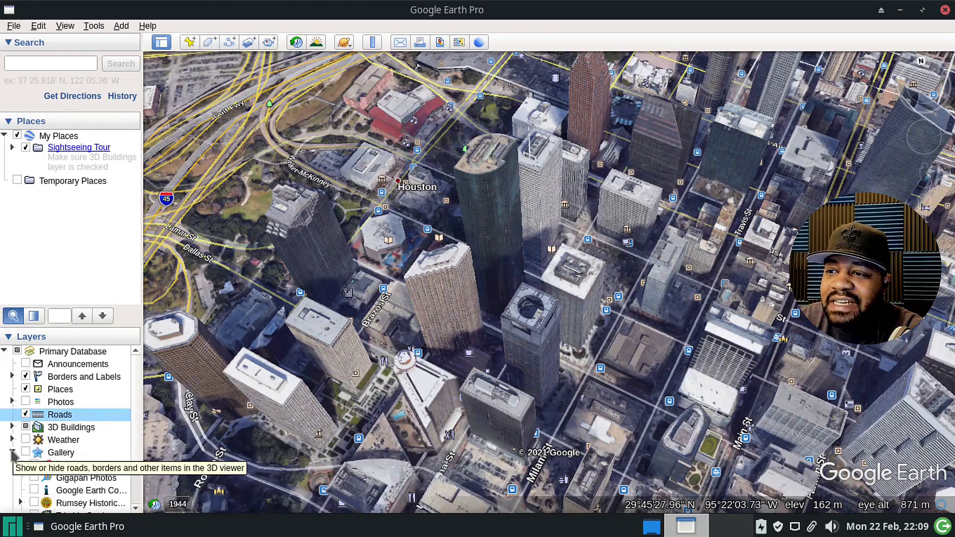
pyautogui.scroll(-1, 30, 454)
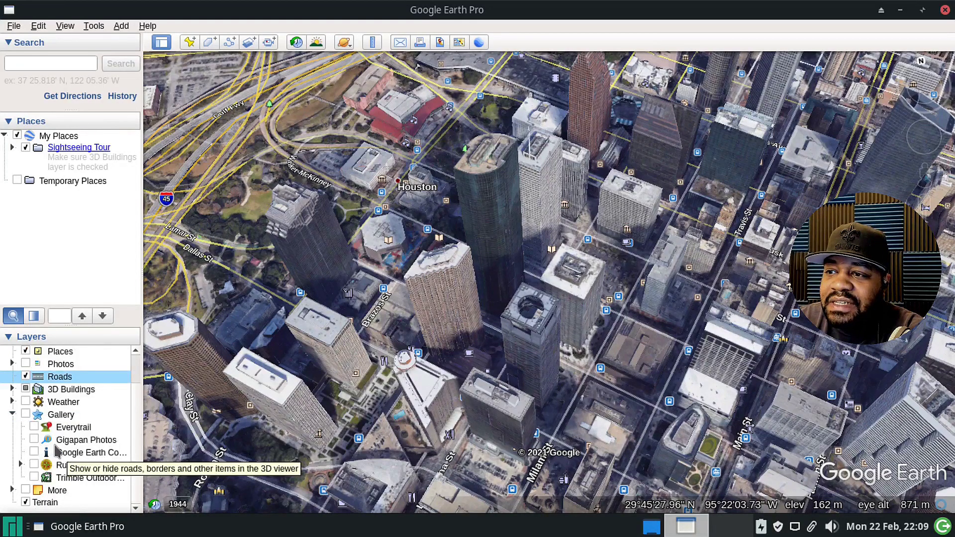
pyautogui.click(13, 415)
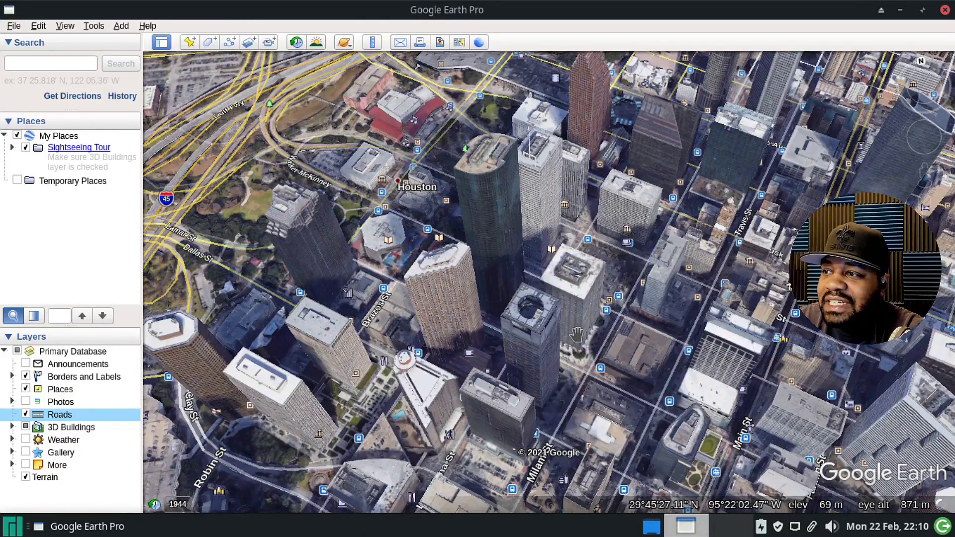
# - Zoom out from the downtown skyscrapers until the 610 loop and the surrounding Houston highways are in view
pyautogui.scroll(2, 577, 334)
pyautogui.scroll(-3, 577, 335)
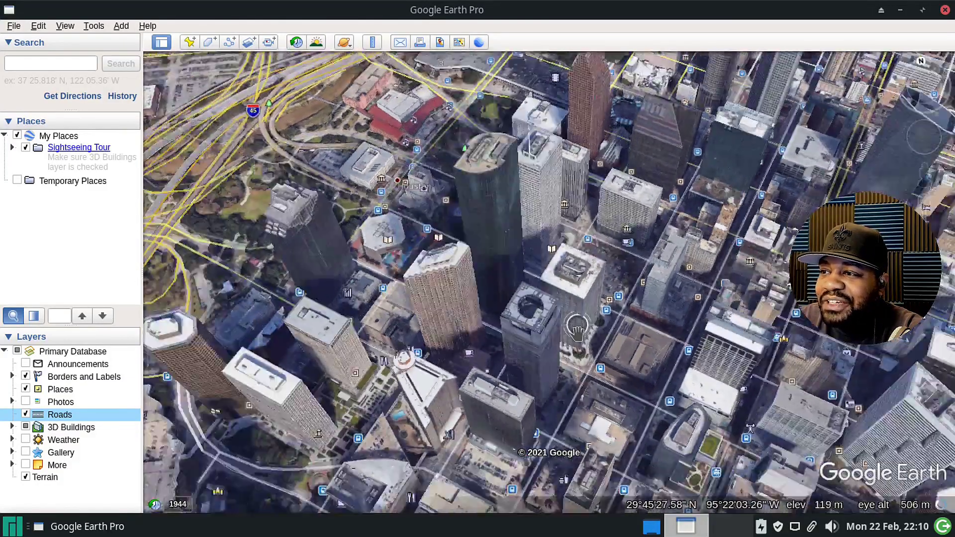
pyautogui.scroll(-3, 577, 335)
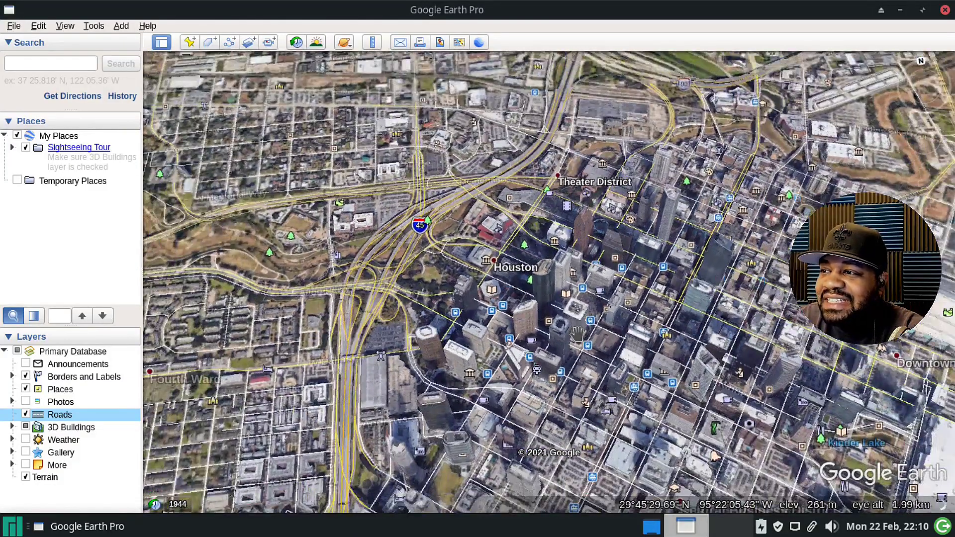
pyautogui.scroll(-4, 577, 331)
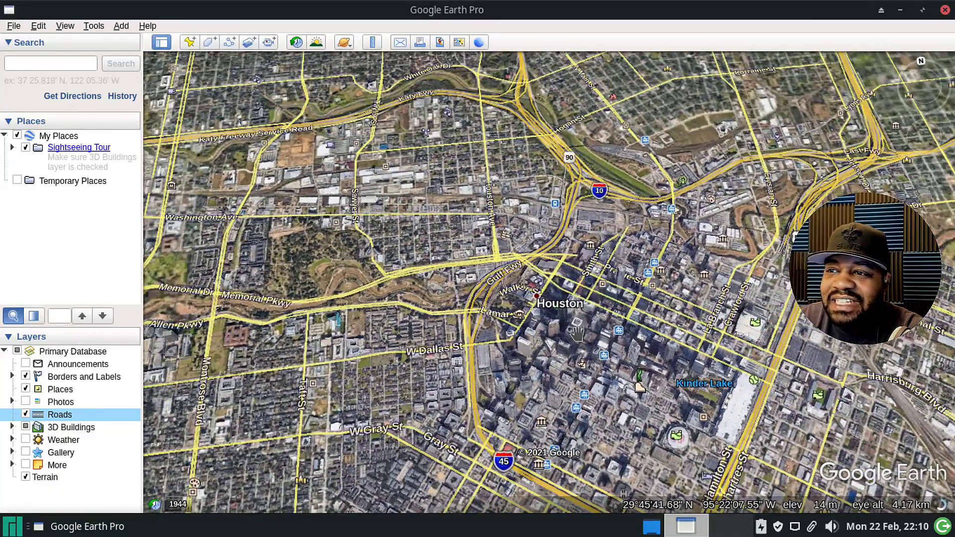
pyautogui.scroll(-2, 577, 332)
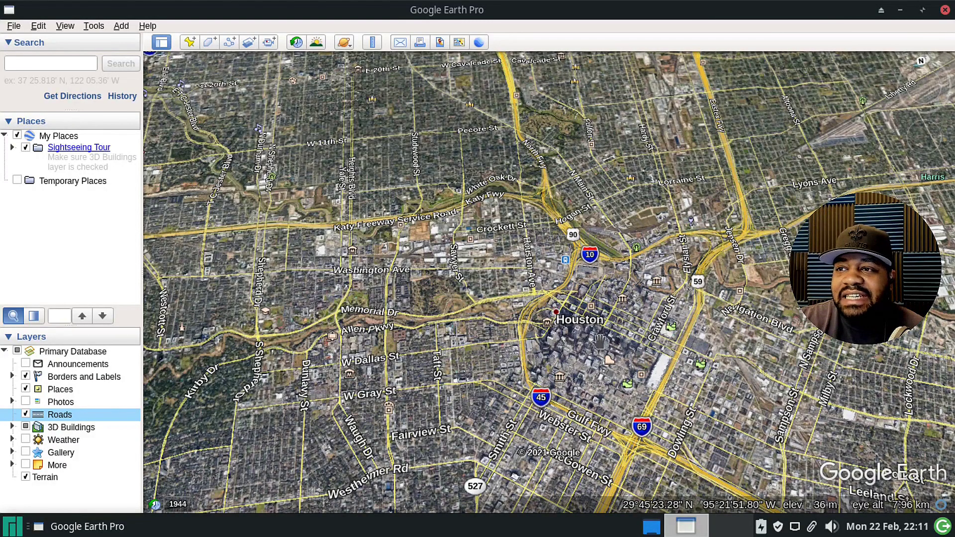
pyautogui.scroll(-3, 545, 332)
pyautogui.scroll(-3, 546, 332)
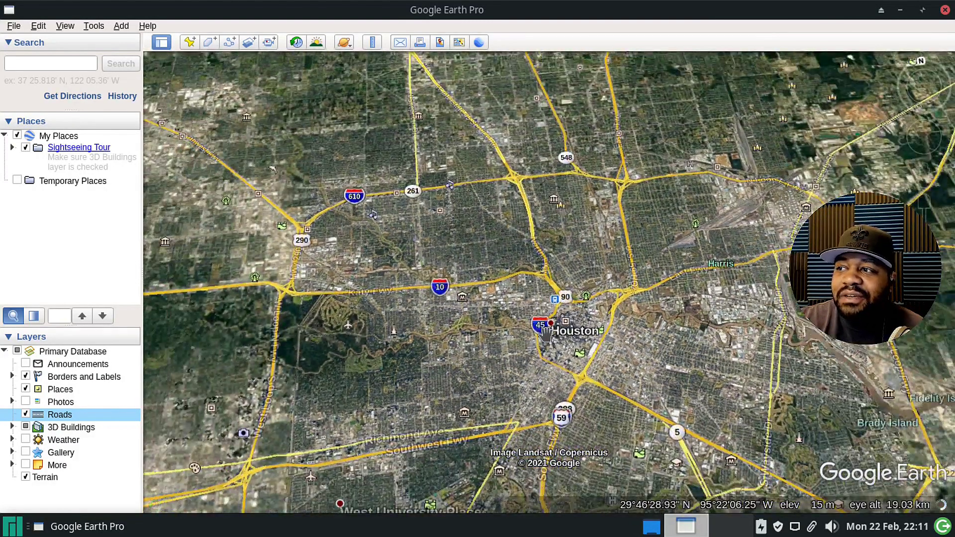